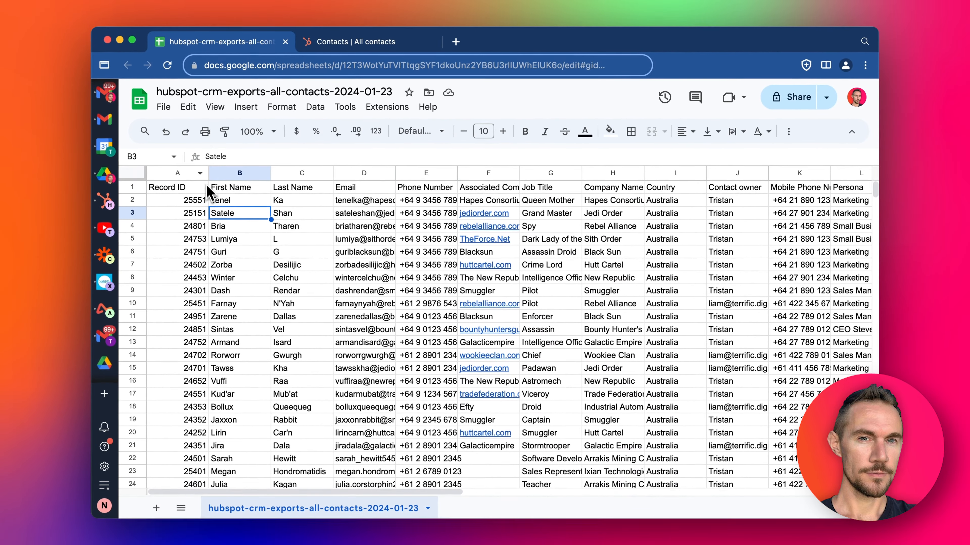
Delete the Record ID column from the exported contacts sheet
{"action": "left_click", "coordinate": [301, 278]}
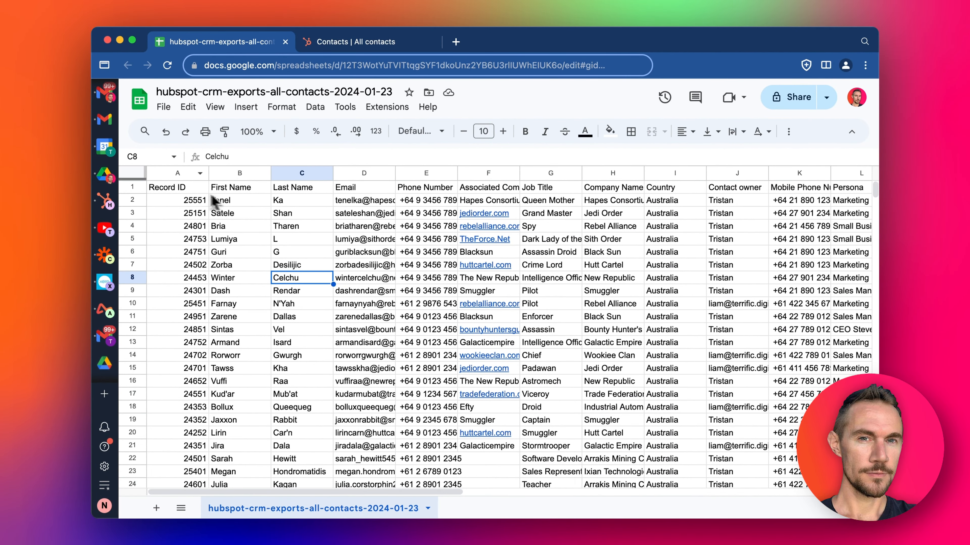
{"action": "left_click", "coordinate": [180, 173]}
{"action": "right_click", "coordinate": [179, 174]}
{"action": "left_click", "coordinate": [229, 272]}
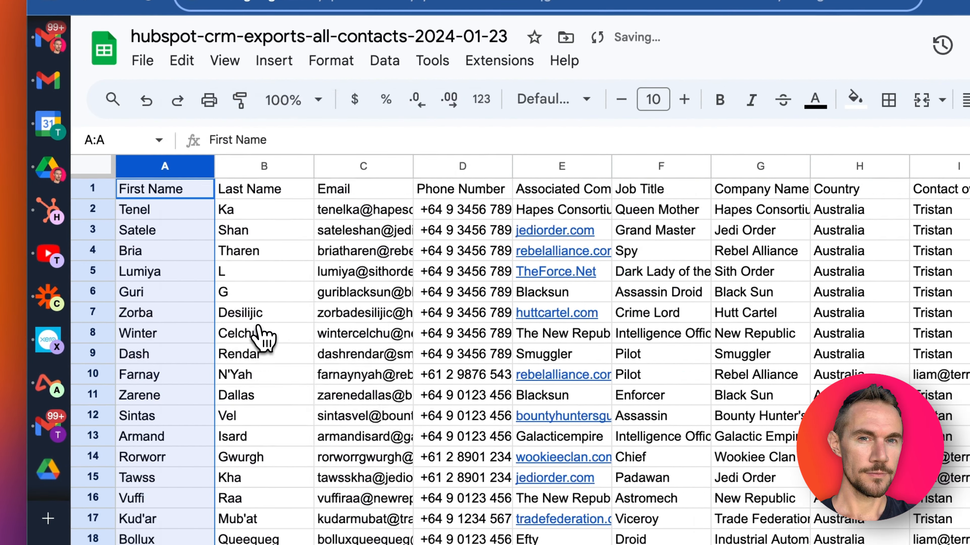
Delete the Associated Company column from the contacts sheet
{"action": "left_click", "coordinate": [754, 230]}
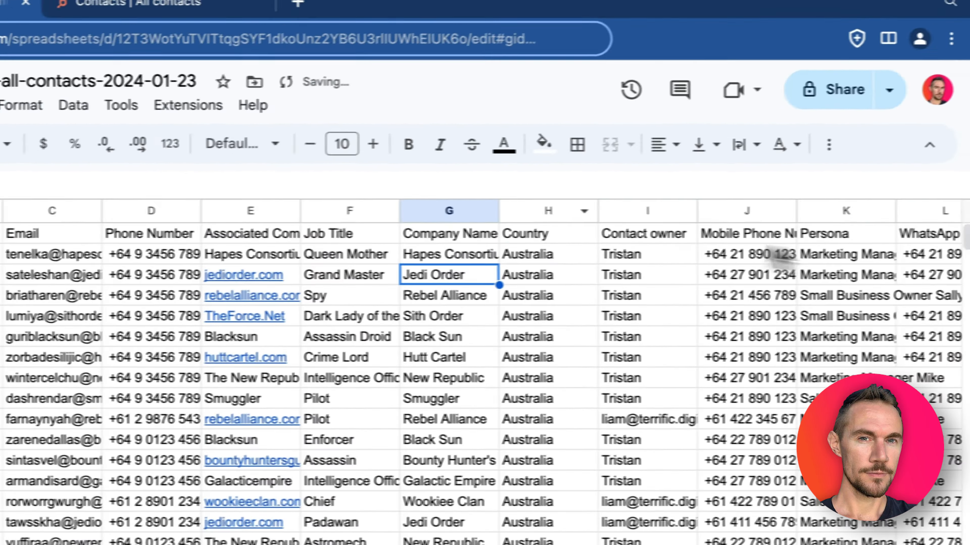
{"action": "left_click", "coordinate": [250, 210]}
{"action": "right_click", "coordinate": [250, 210]}
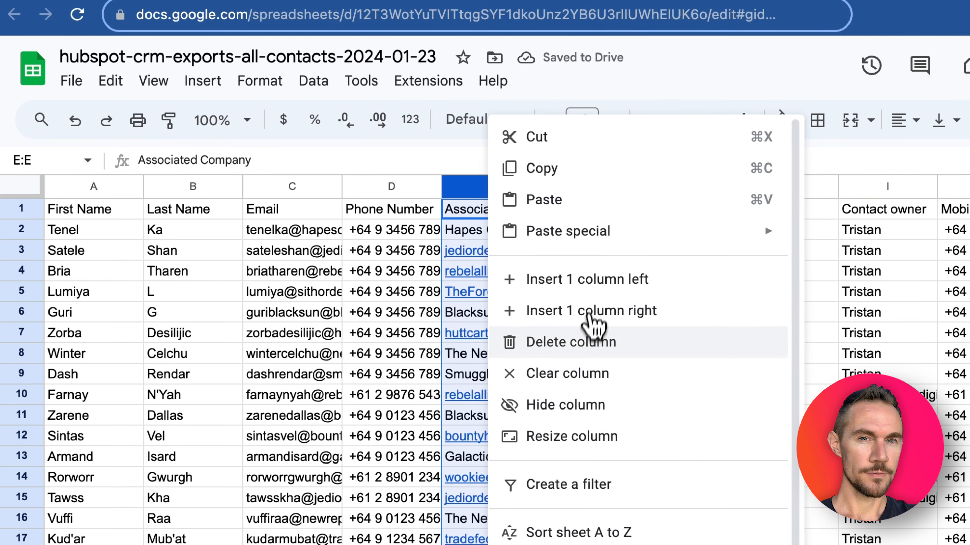
{"action": "left_click", "coordinate": [584, 339]}
Replace the single-letter last name in cell B5 with the contact's full last name
{"action": "left_click", "coordinate": [292, 268]}
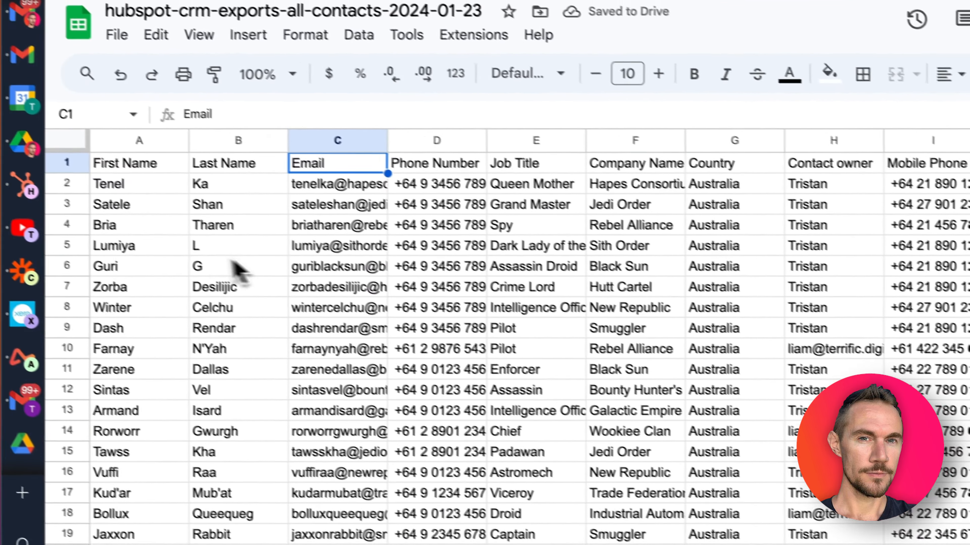
{"action": "left_click", "coordinate": [156, 294]}
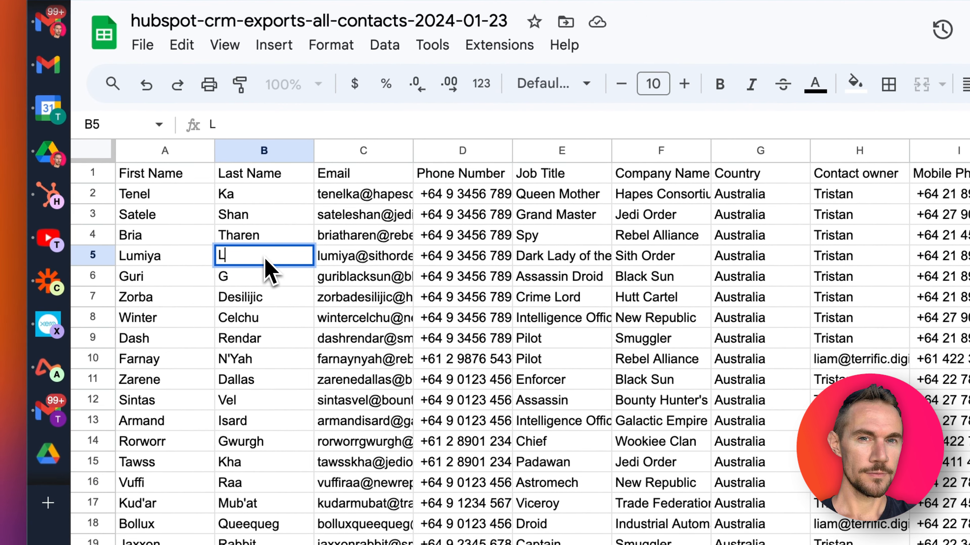
{"action": "key", "text": "Return"}
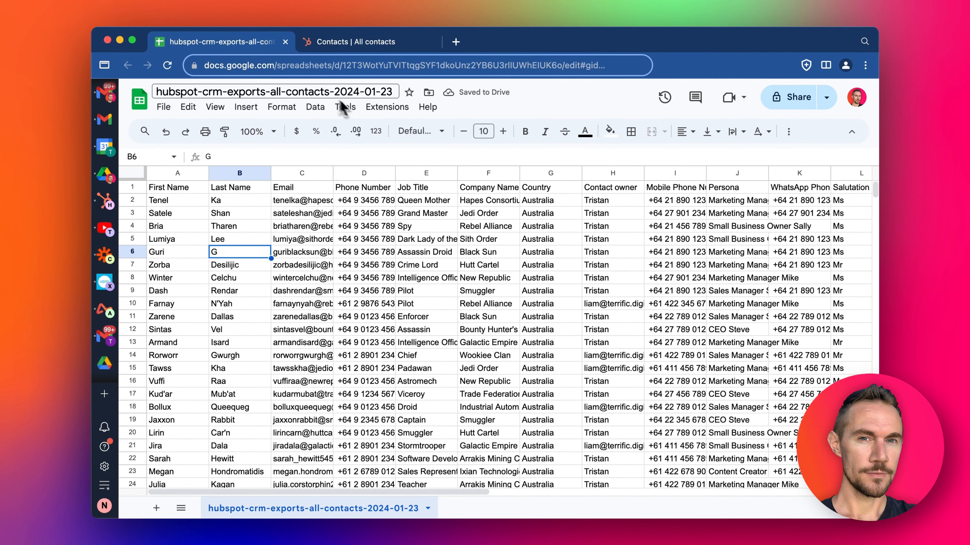
{"action": "left_click", "coordinate": [163, 107]}
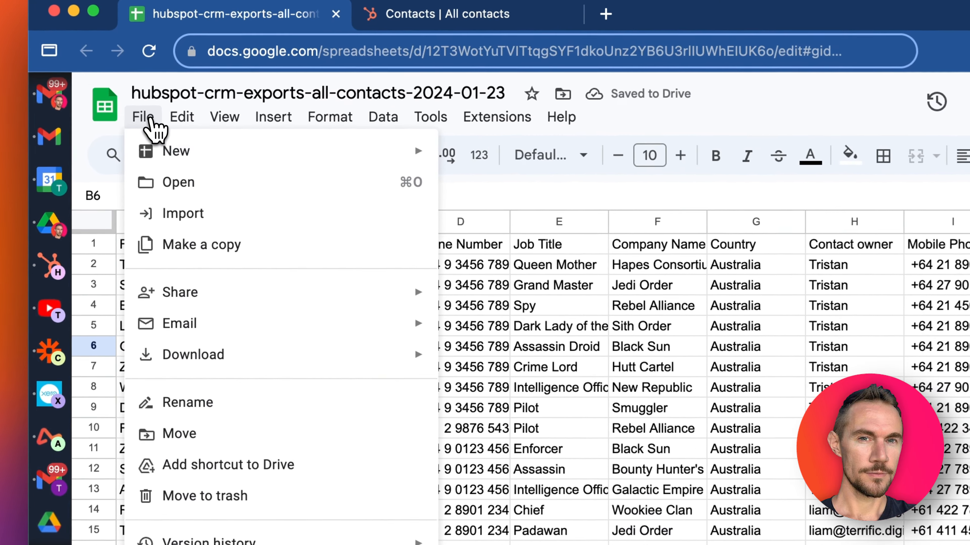
{"action": "mouse_move", "coordinate": [194, 362]}
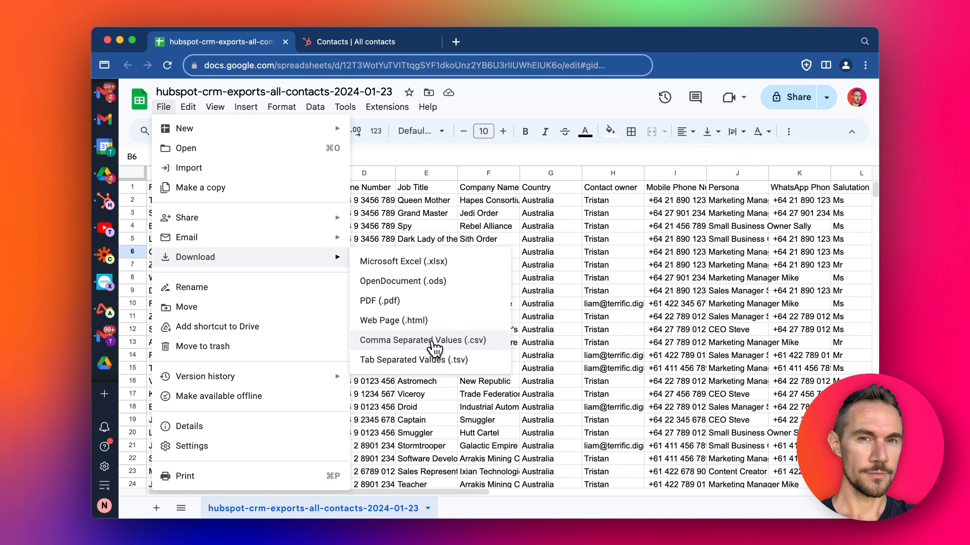
{"action": "left_click", "coordinate": [426, 459]}
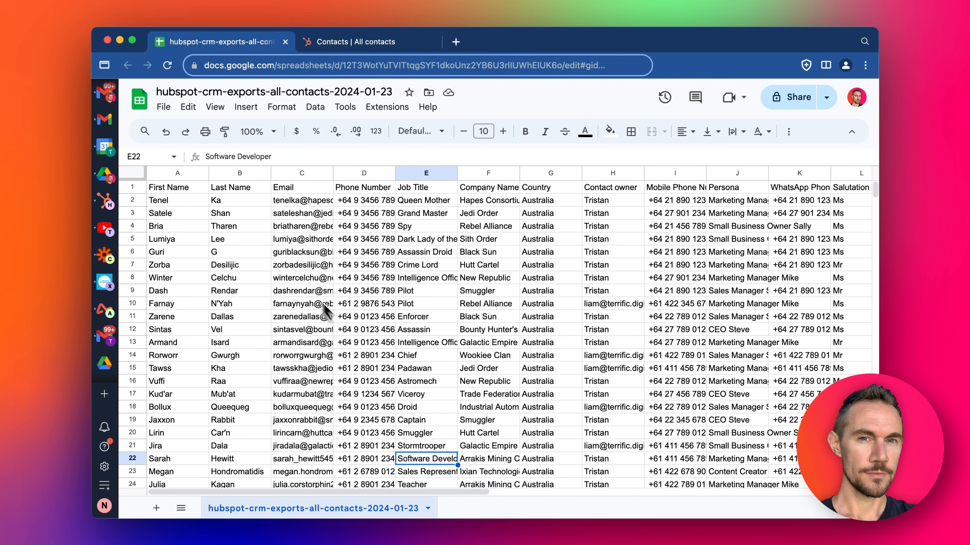
Download the cleaned contacts sheet as a Comma Separated Values (.csv) file
{"action": "left_click", "coordinate": [163, 107]}
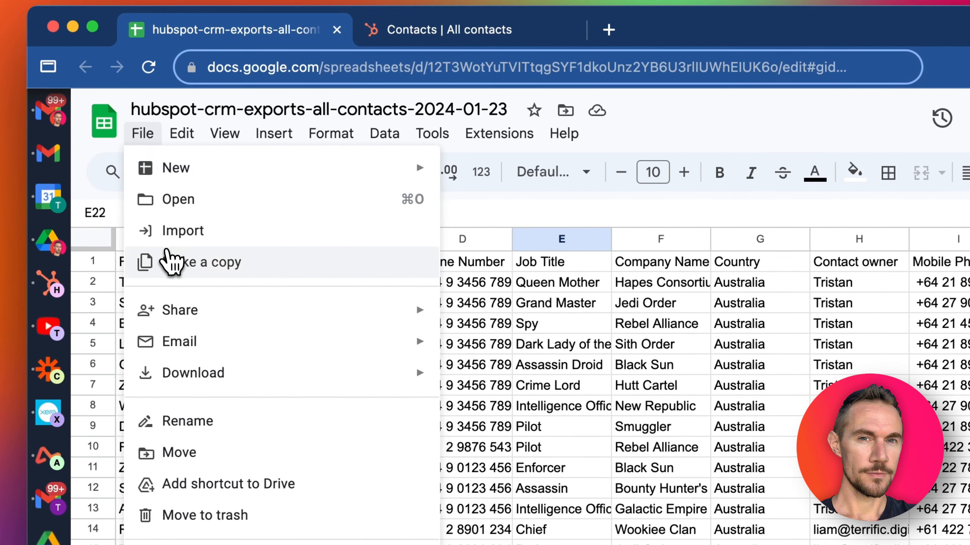
{"action": "mouse_move", "coordinate": [341, 339]}
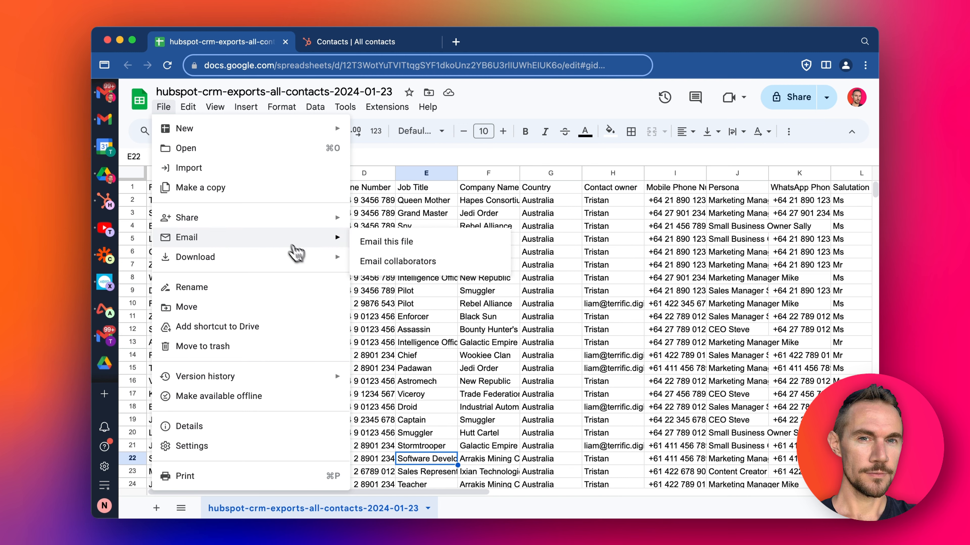
{"action": "mouse_move", "coordinate": [292, 263]}
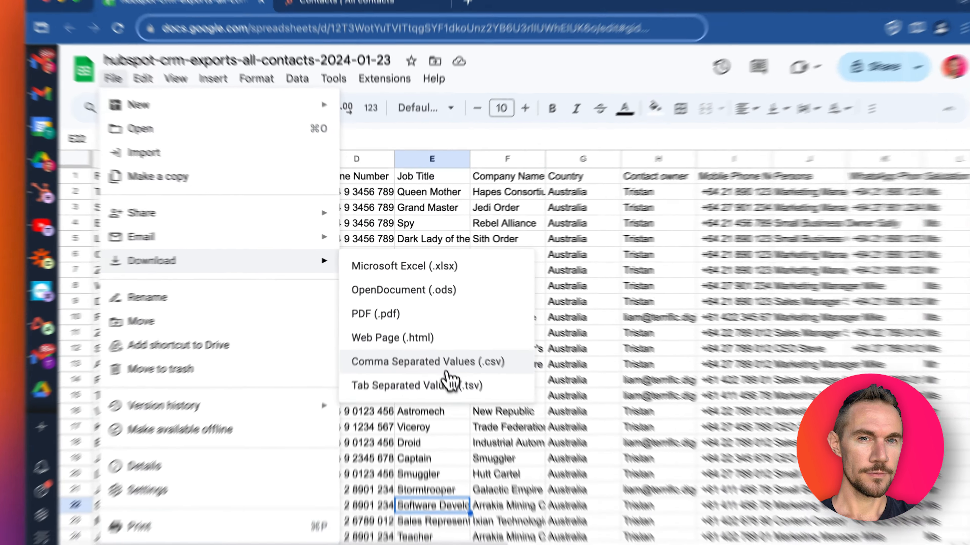
{"action": "left_click", "coordinate": [458, 341]}
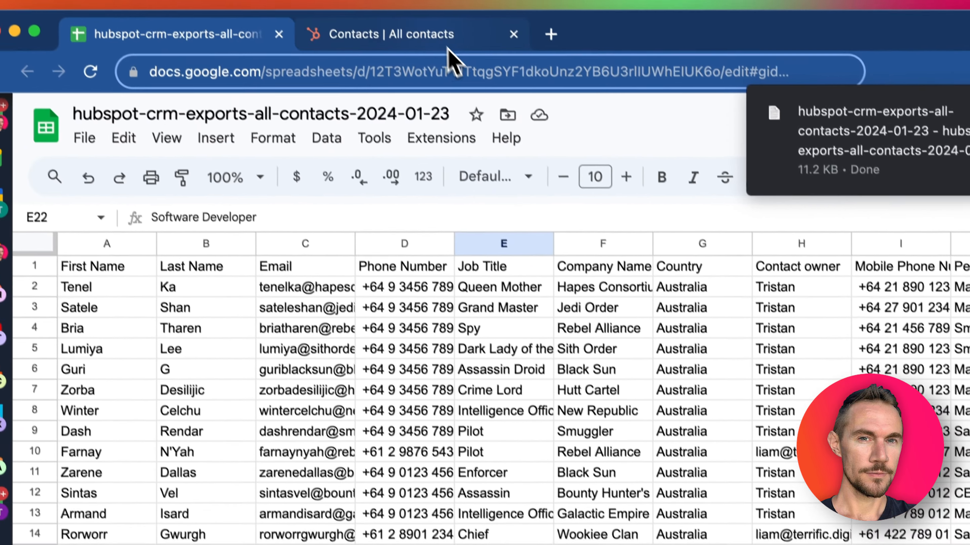
Switch to the HubSpot contacts list and open its Imports page
{"action": "left_click", "coordinate": [449, 31]}
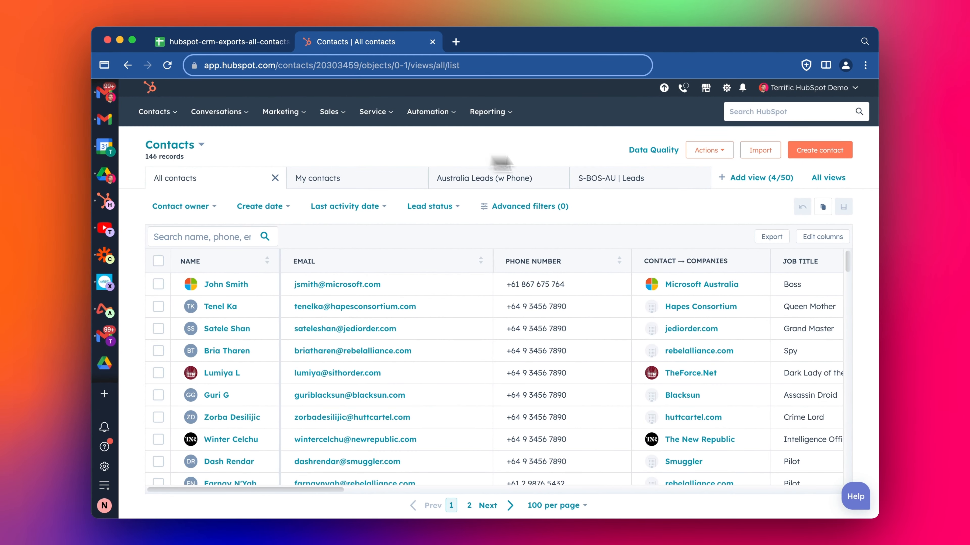
{"action": "left_click", "coordinate": [164, 112]}
{"action": "left_click", "coordinate": [759, 152]}
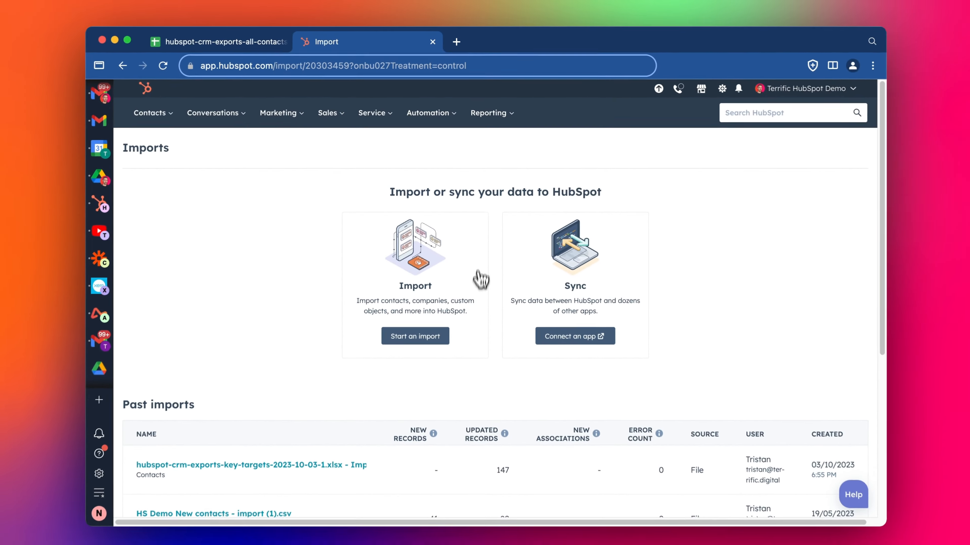
Start a new HubSpot import and choose to import a file from the computer
{"action": "scroll", "coordinate": [486, 367], "scroll_direction": "down", "scroll_amount": 3}
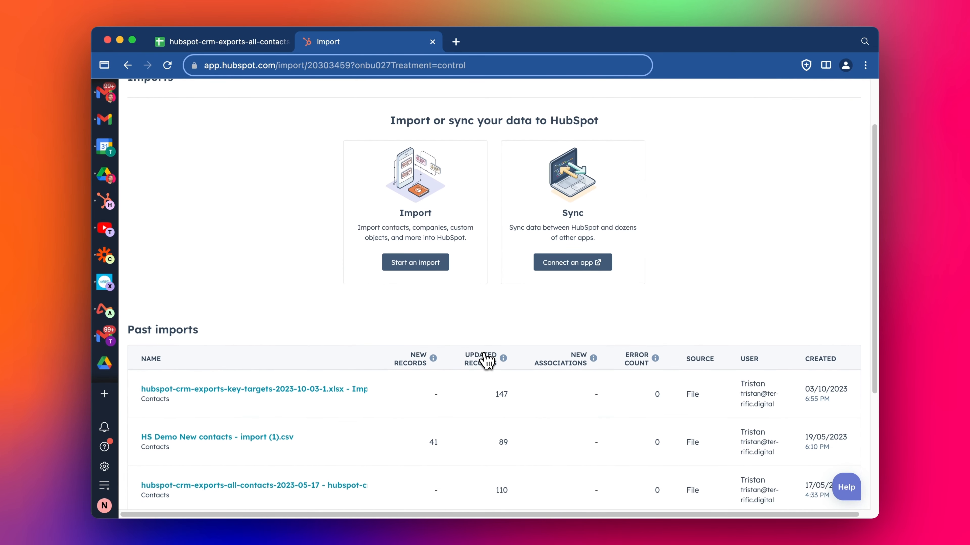
{"action": "scroll", "coordinate": [467, 416], "scroll_direction": "up", "scroll_amount": 3}
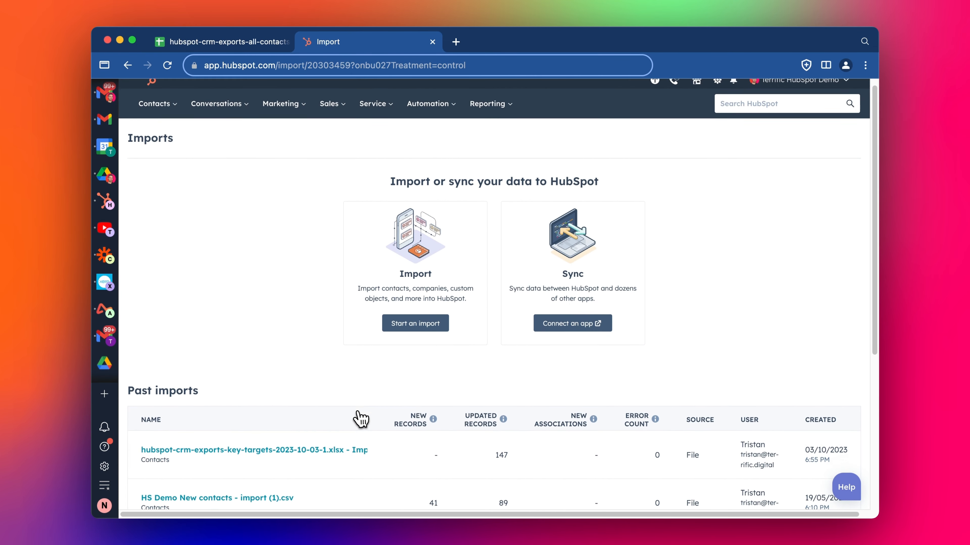
{"action": "scroll", "coordinate": [344, 417], "scroll_direction": "down", "scroll_amount": 1}
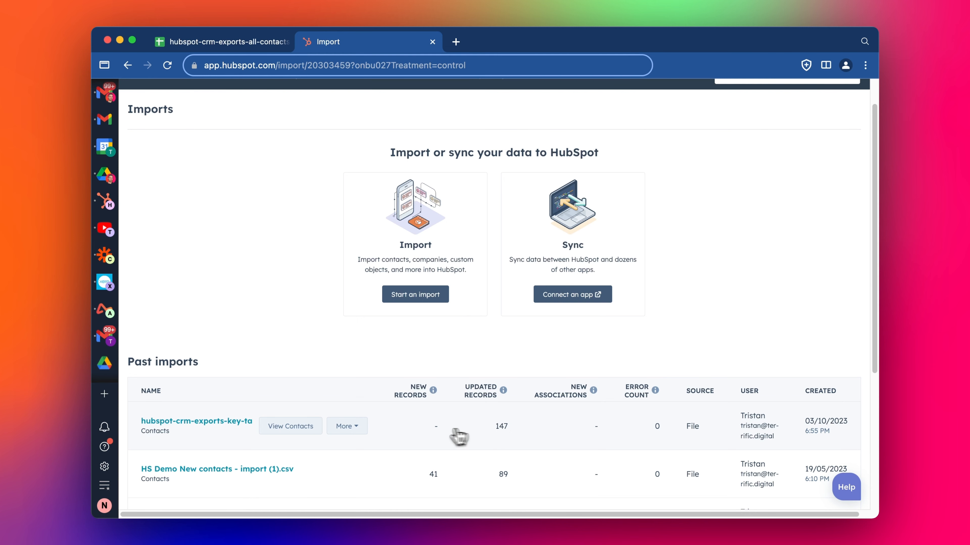
{"action": "scroll", "coordinate": [538, 436], "scroll_direction": "up", "scroll_amount": 1}
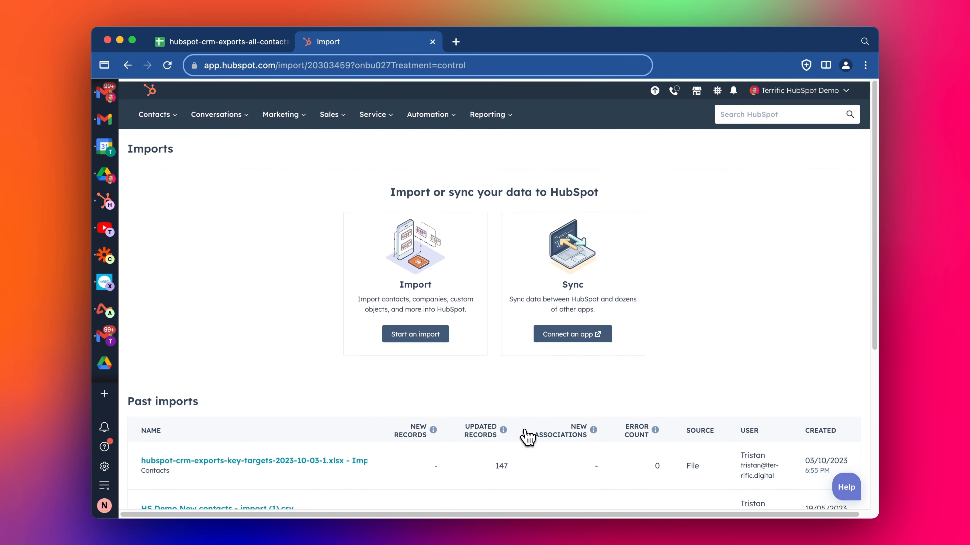
{"action": "left_click", "coordinate": [420, 338]}
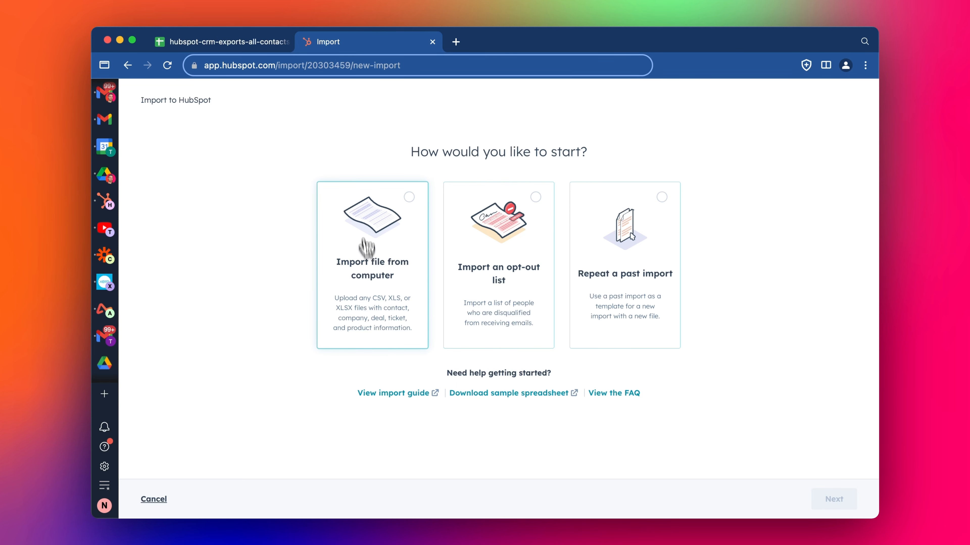
{"action": "left_click", "coordinate": [372, 289]}
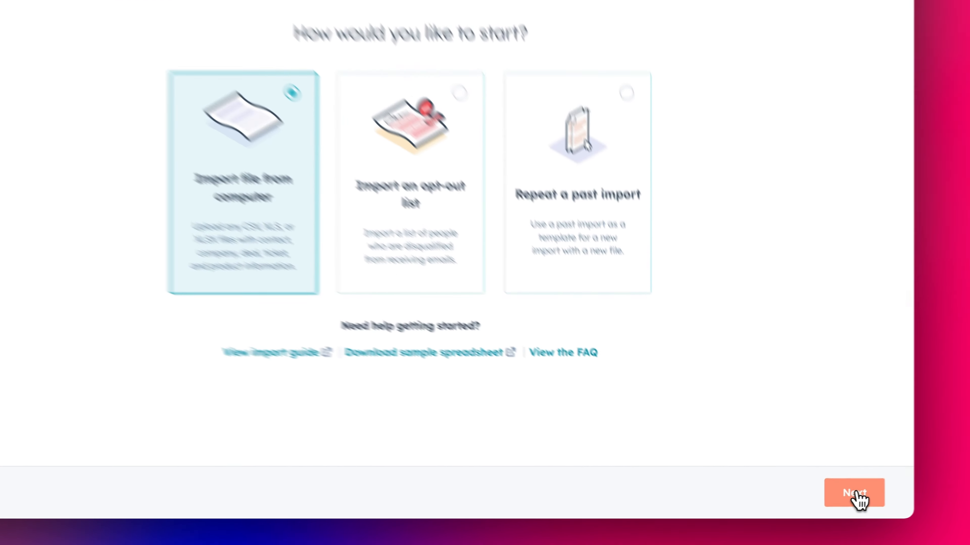
{"action": "left_click", "coordinate": [833, 500]}
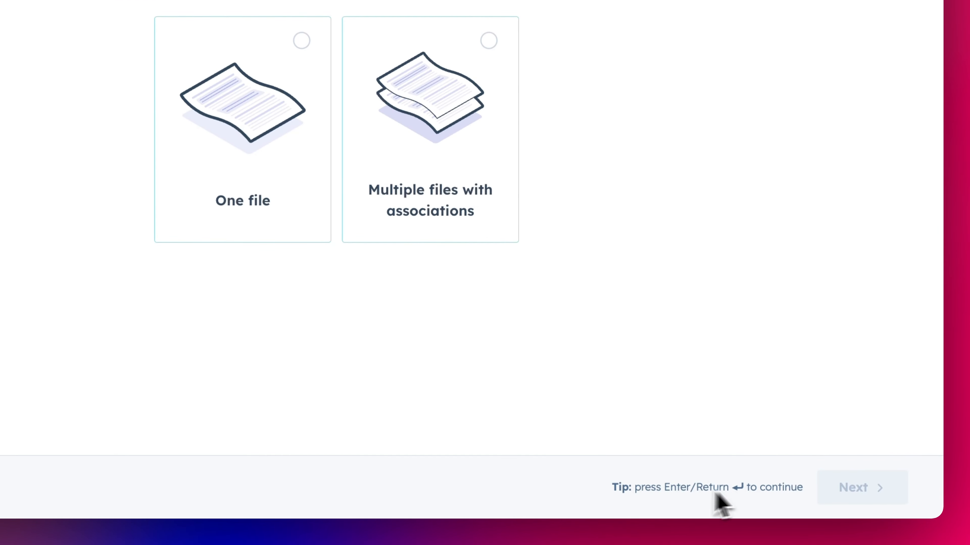
Choose One file as the number of files to import and continue to the object count
{"action": "left_click_drag", "start_coordinate": [653, 487], "coordinate": [775, 491]}
{"action": "left_click", "coordinate": [770, 489]}
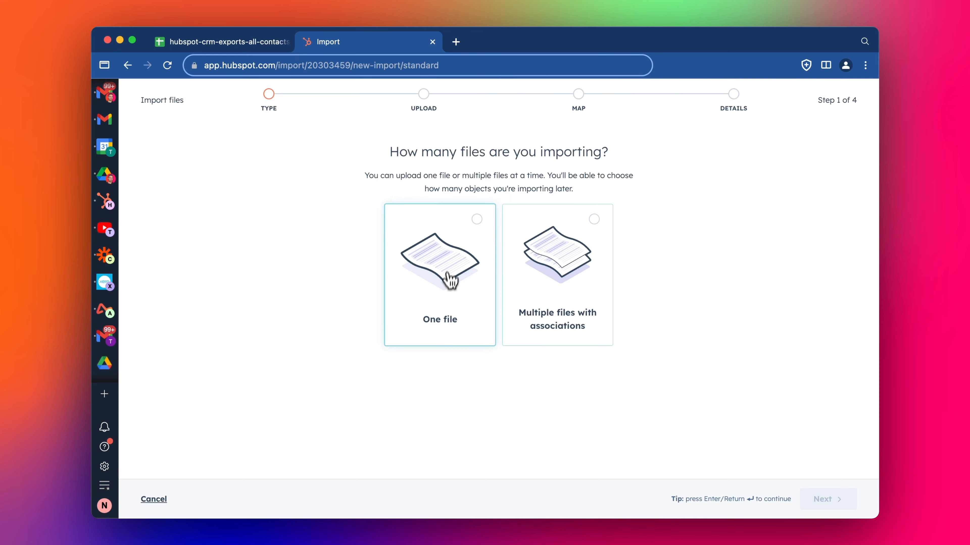
{"action": "left_click", "coordinate": [464, 255]}
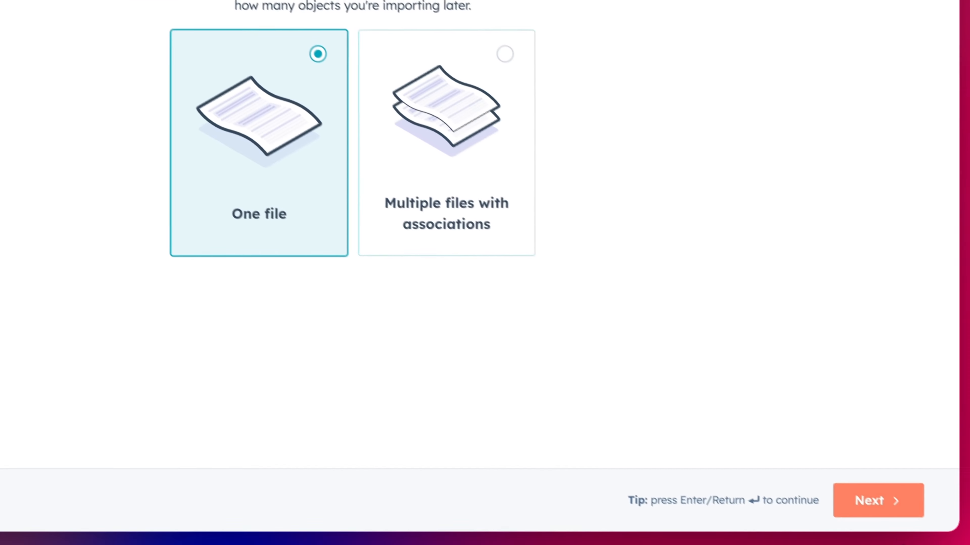
{"action": "left_click", "coordinate": [862, 491]}
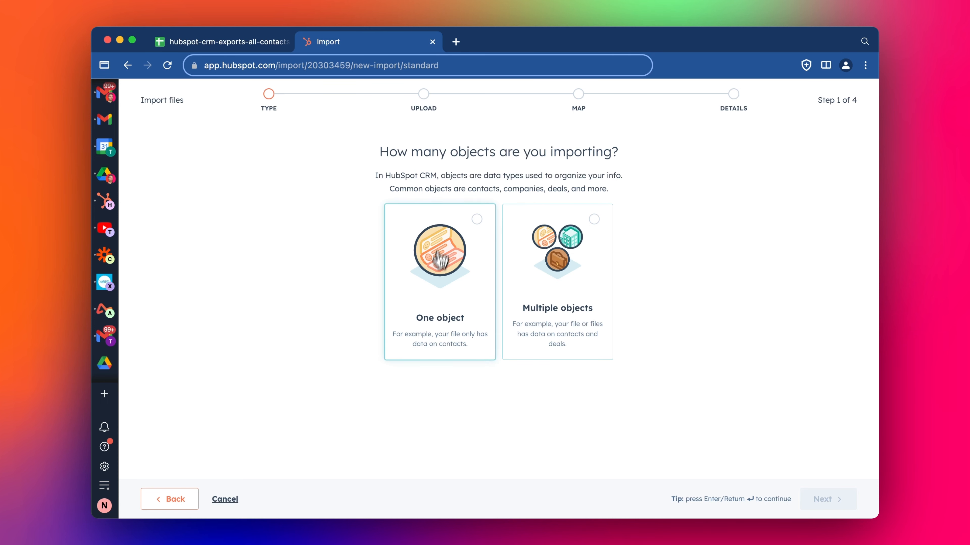
Set the import to one object, choose Contacts as the object type and continue to the upload stage
{"action": "left_click", "coordinate": [446, 278]}
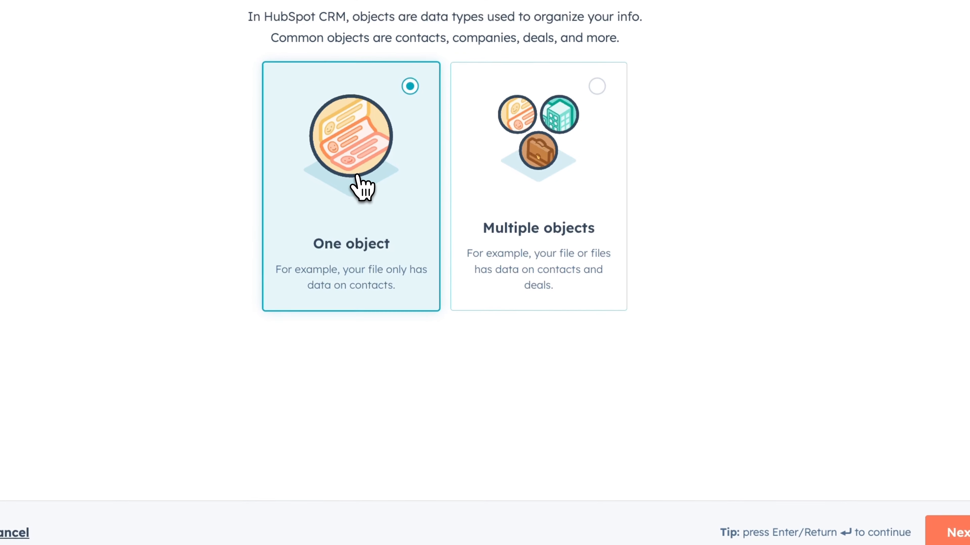
{"action": "left_click", "coordinate": [949, 535]}
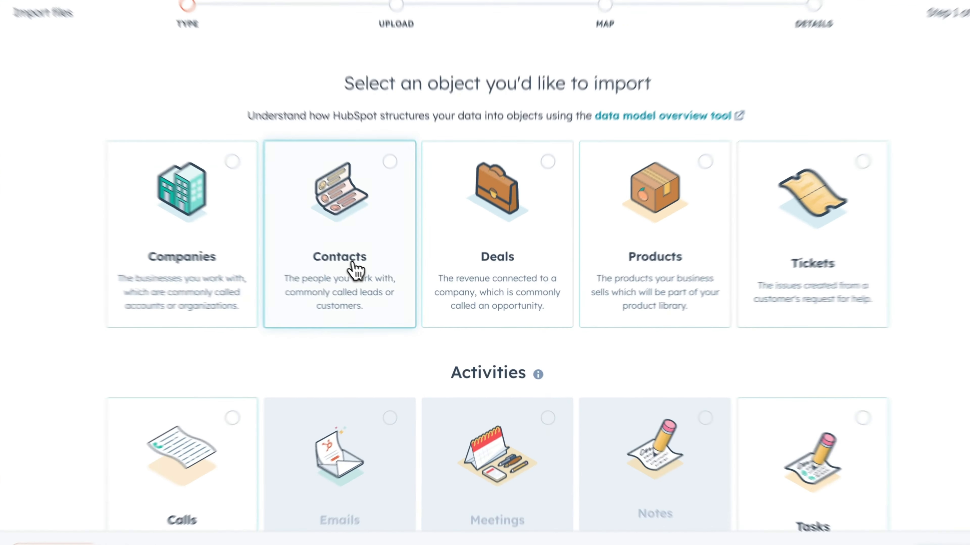
{"action": "left_click", "coordinate": [386, 278]}
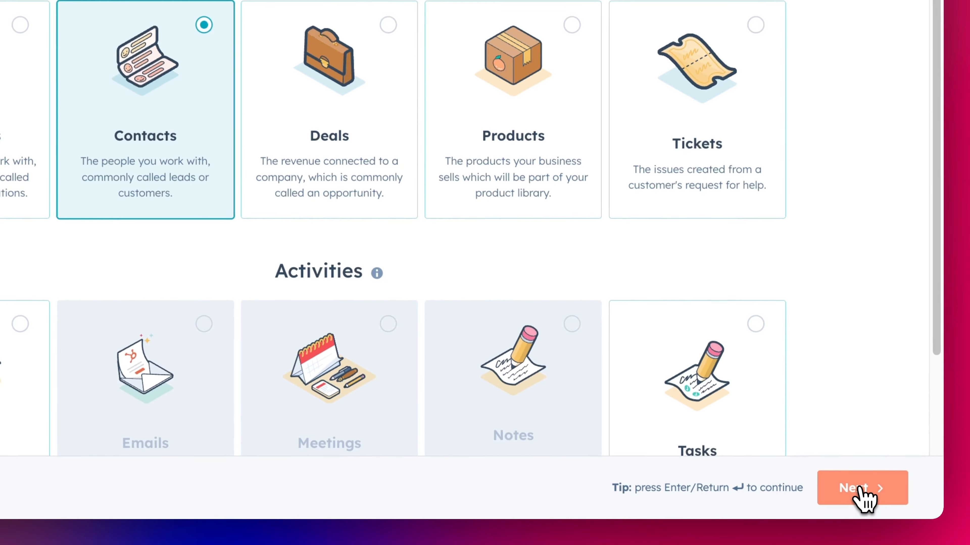
{"action": "left_click", "coordinate": [862, 500]}
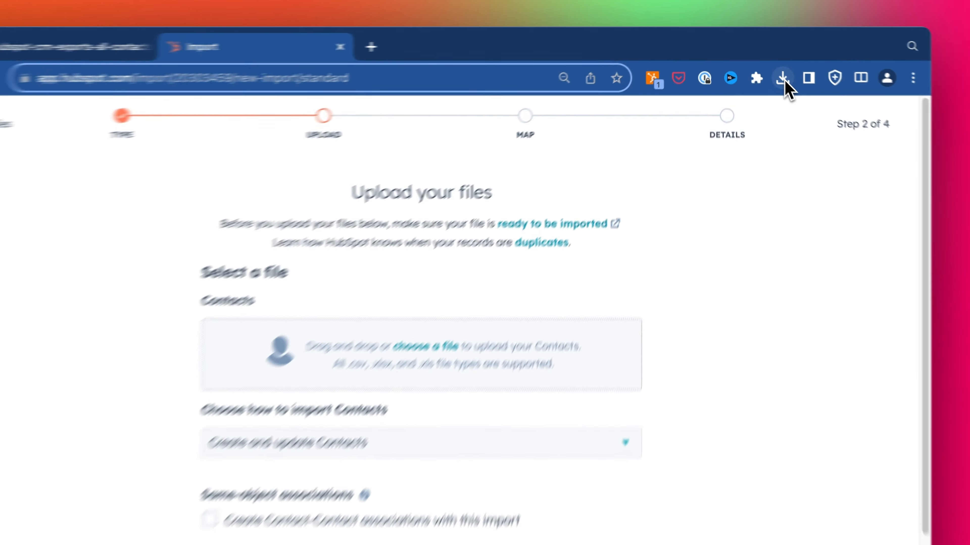
Upload the newly downloaded contacts CSV from the recent downloads and choose Create and update Contacts as the import mode
{"action": "left_click", "coordinate": [765, 65]}
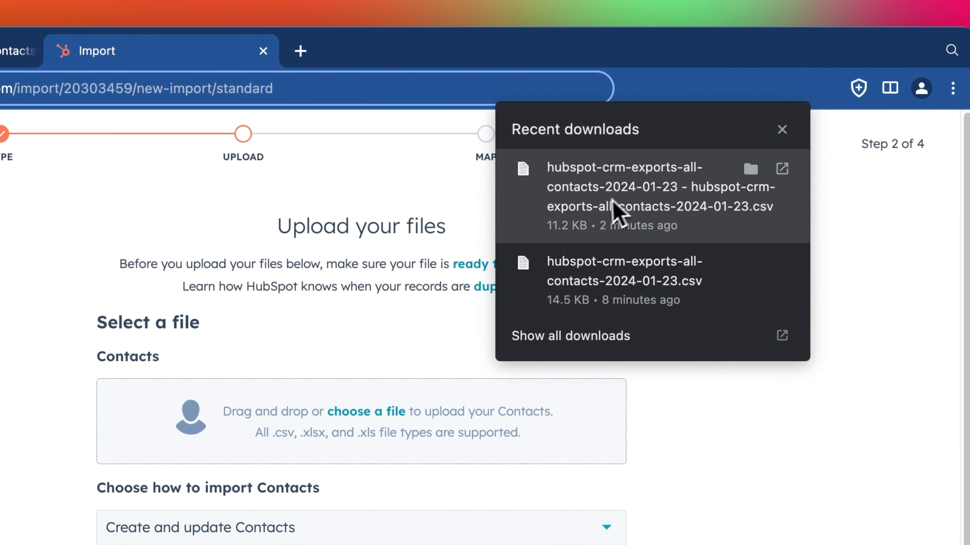
{"action": "left_click_drag", "start_coordinate": [623, 208], "coordinate": [374, 425]}
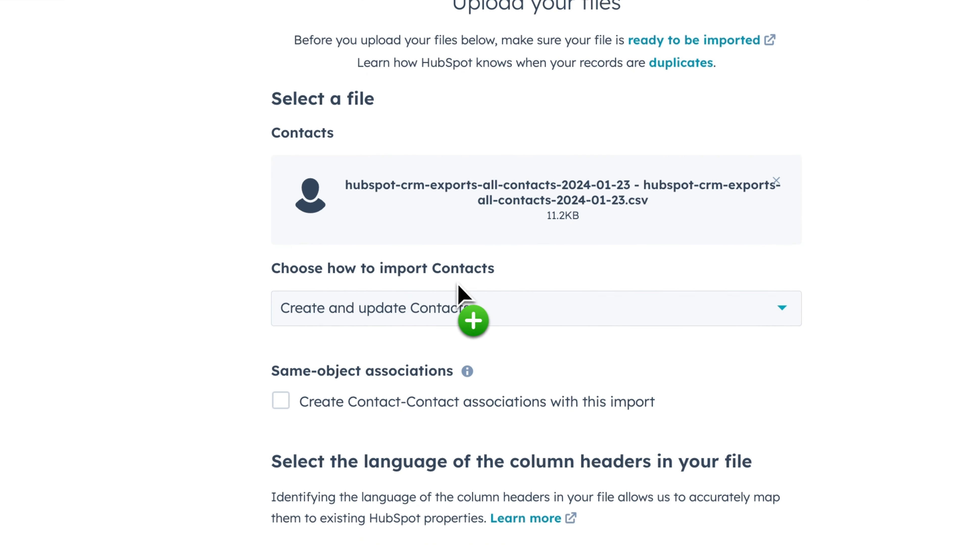
{"action": "left_click", "coordinate": [407, 311]}
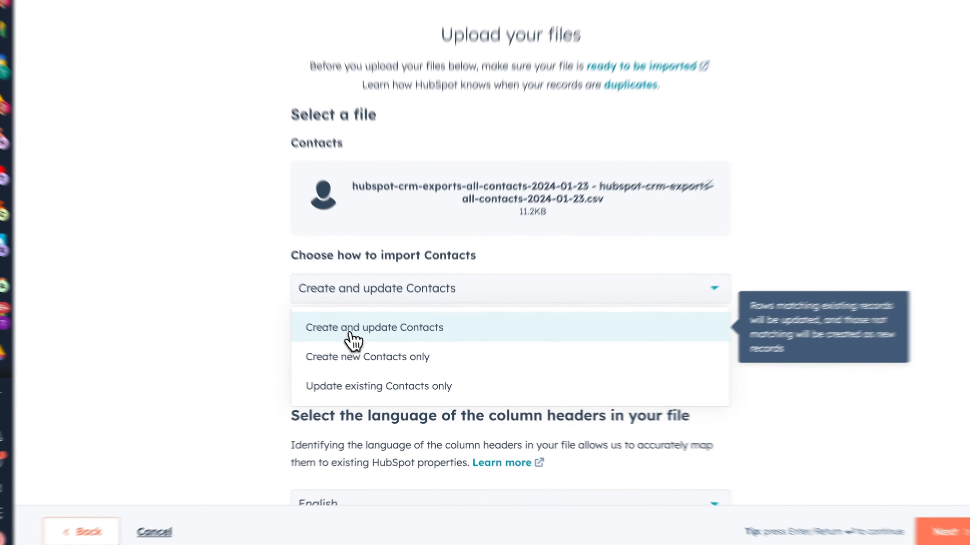
{"action": "left_click", "coordinate": [378, 346]}
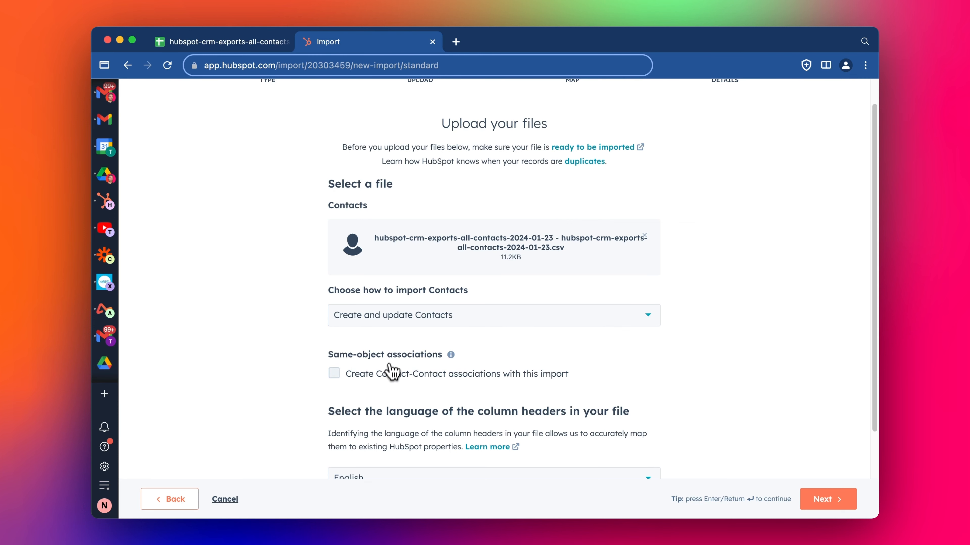
{"action": "scroll", "coordinate": [422, 418], "scroll_direction": "down", "scroll_amount": 2}
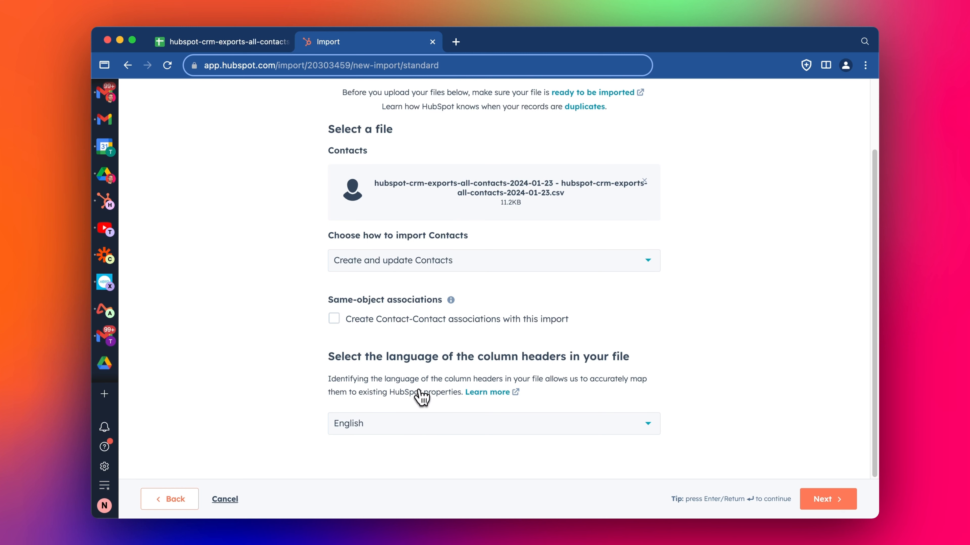
Keep English as the column header language and continue to the column mapping stage
{"action": "scroll", "coordinate": [422, 395], "scroll_direction": "up", "scroll_amount": 2}
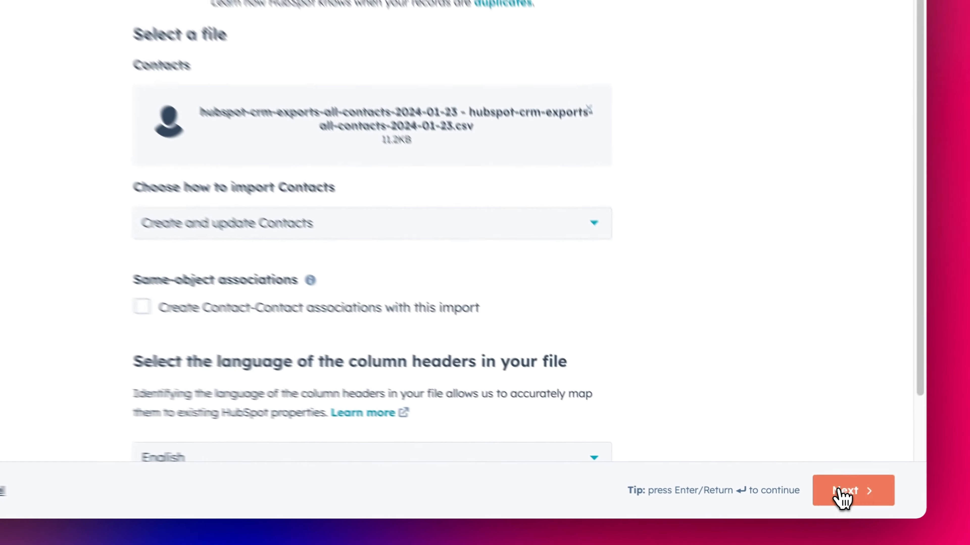
{"action": "left_click", "coordinate": [842, 493]}
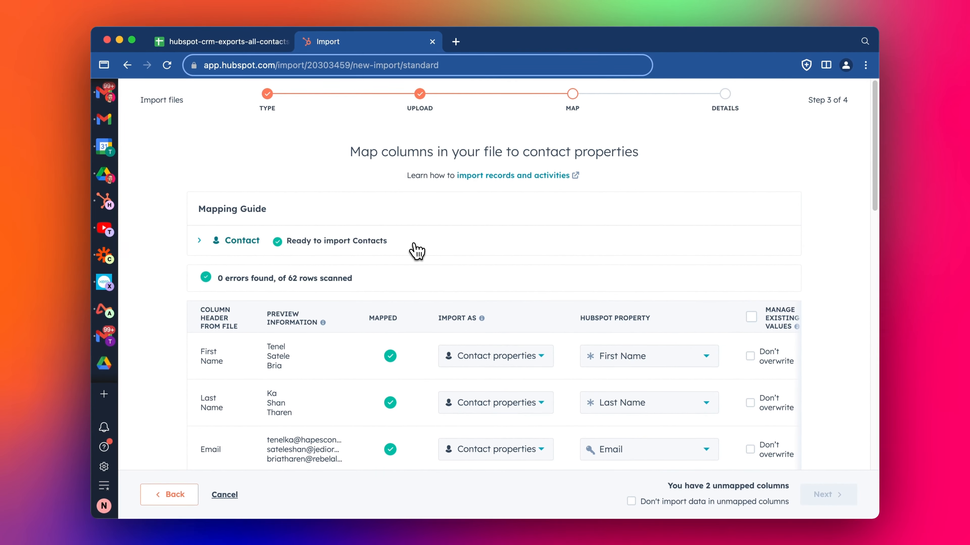
Review how the file's column headers and preview values are matched to HubSpot contact properties in the mapping table
{"action": "scroll", "coordinate": [420, 267], "scroll_direction": "down", "scroll_amount": 3}
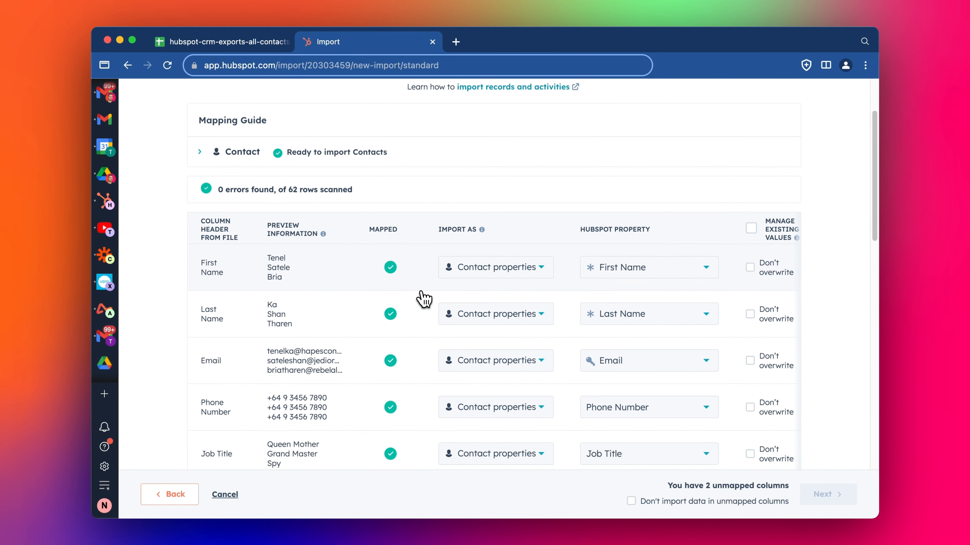
{"action": "scroll", "coordinate": [423, 299], "scroll_direction": "down", "scroll_amount": 1}
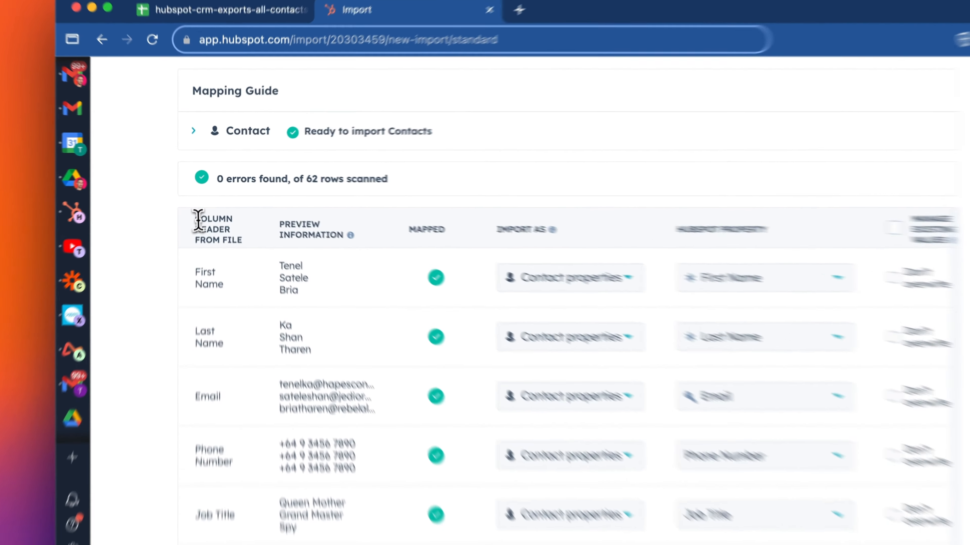
{"action": "left_click_drag", "start_coordinate": [201, 207], "coordinate": [226, 211]}
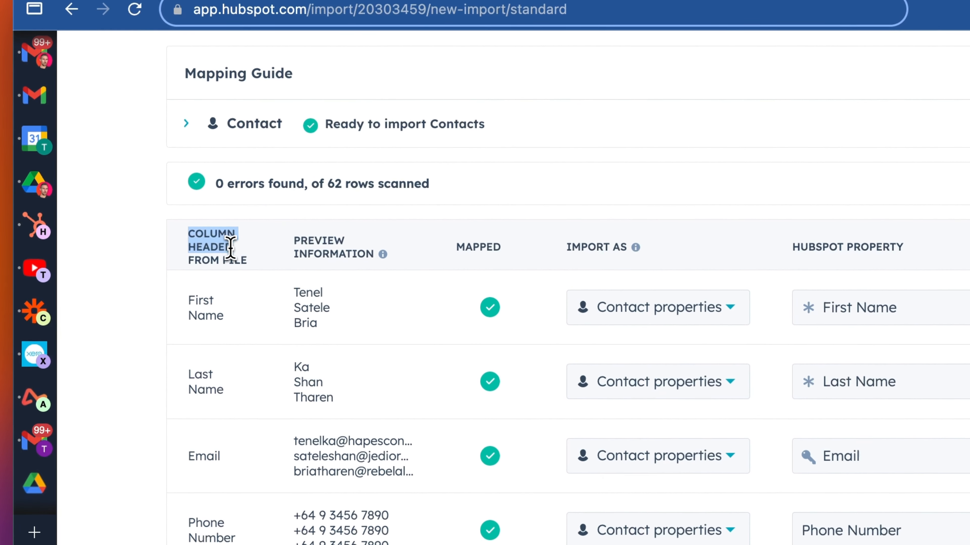
{"action": "left_click", "coordinate": [228, 244]}
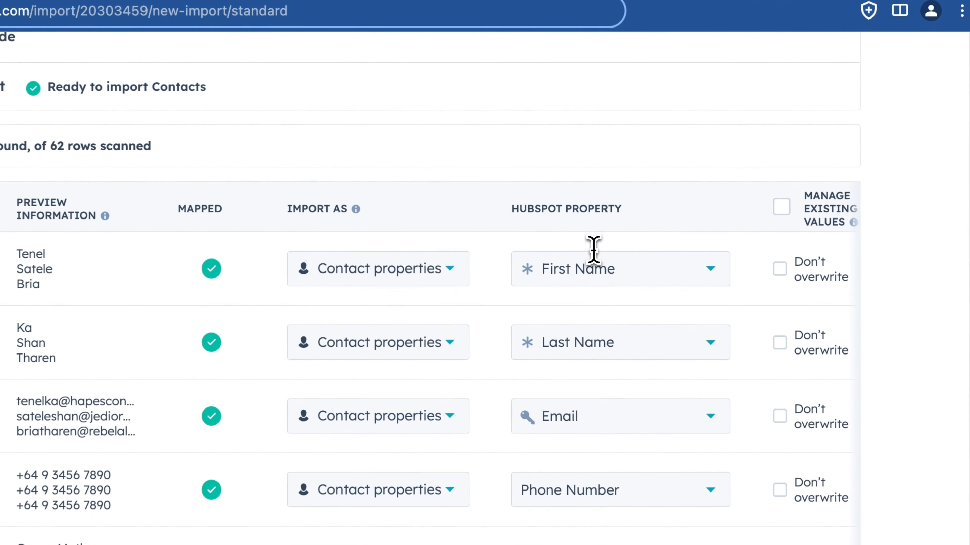
{"action": "scroll", "coordinate": [593, 250], "scroll_direction": "down", "scroll_amount": 4}
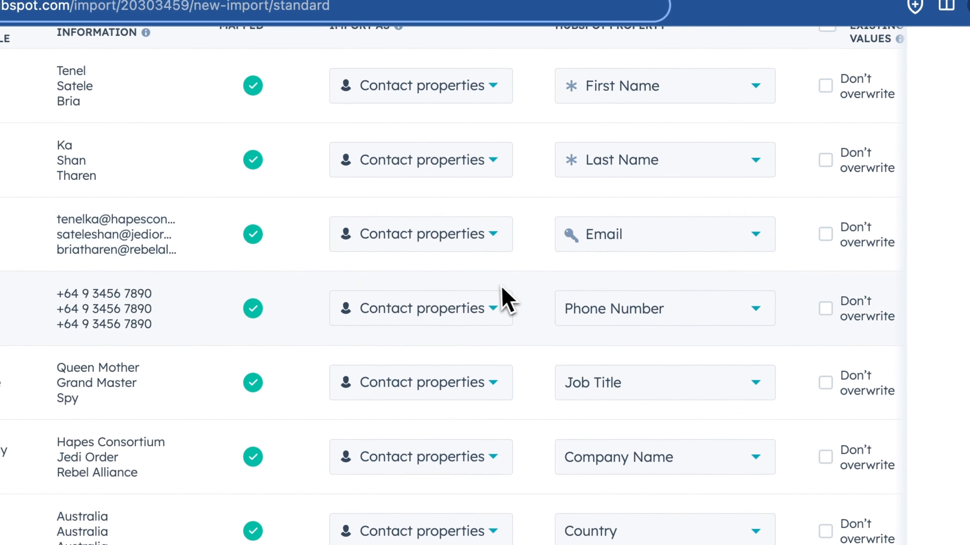
{"action": "scroll", "coordinate": [547, 250], "scroll_direction": "up", "scroll_amount": 3}
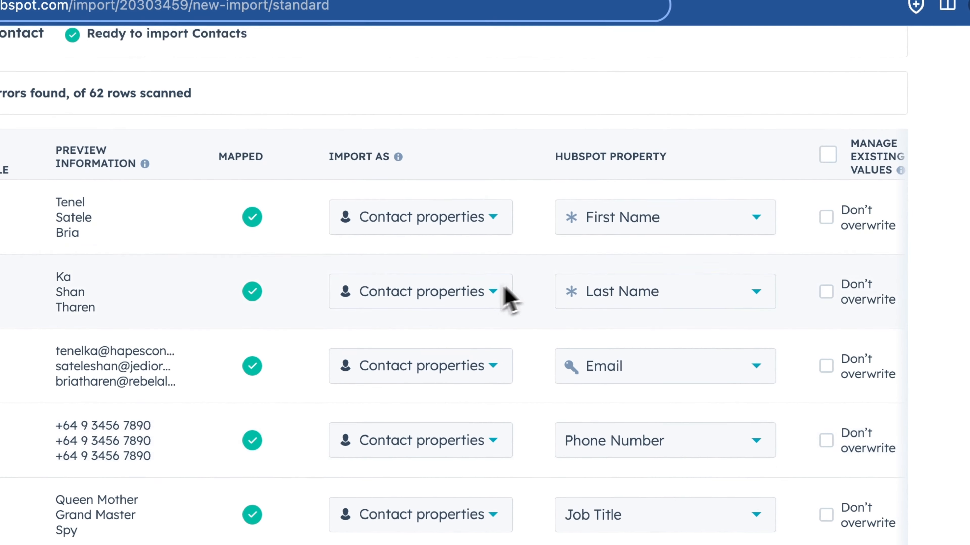
{"action": "mouse_move", "coordinate": [578, 231]}
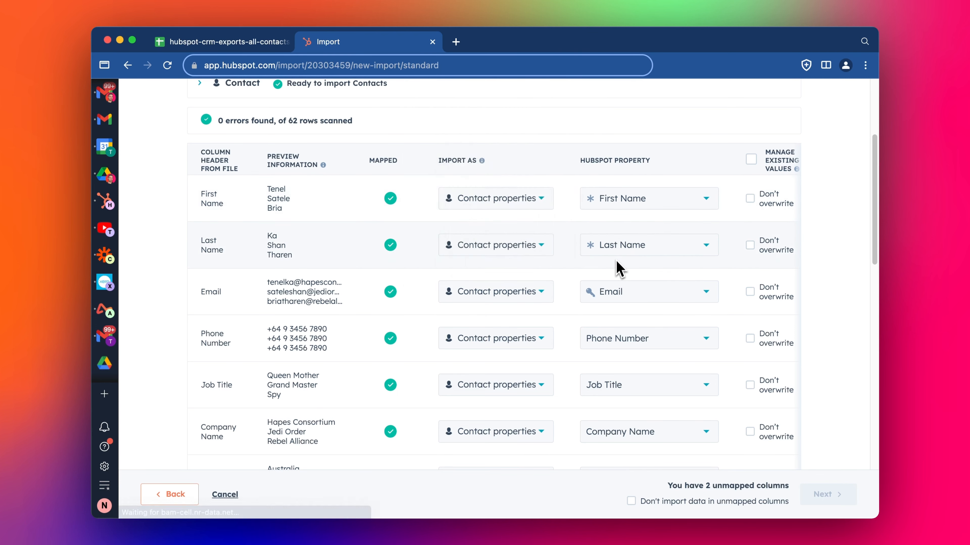
{"action": "mouse_move", "coordinate": [603, 296]}
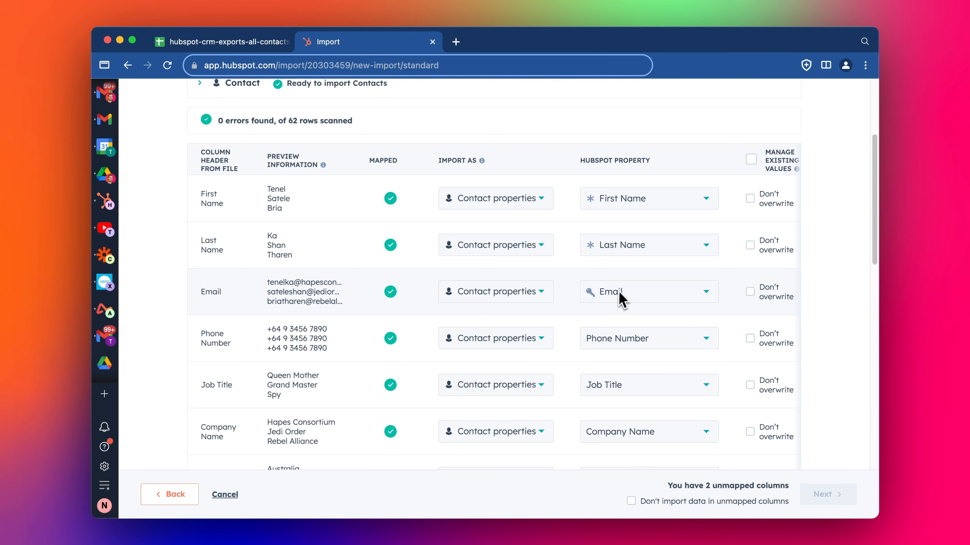
{"action": "mouse_move", "coordinate": [617, 295]}
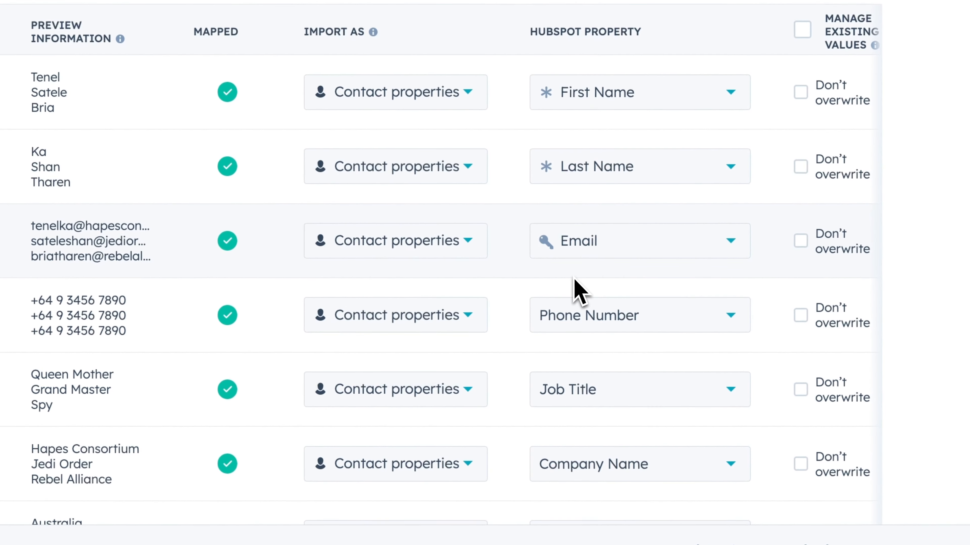
{"action": "mouse_move", "coordinate": [580, 324]}
{"action": "scroll", "coordinate": [581, 328], "scroll_direction": "down", "scroll_amount": 2}
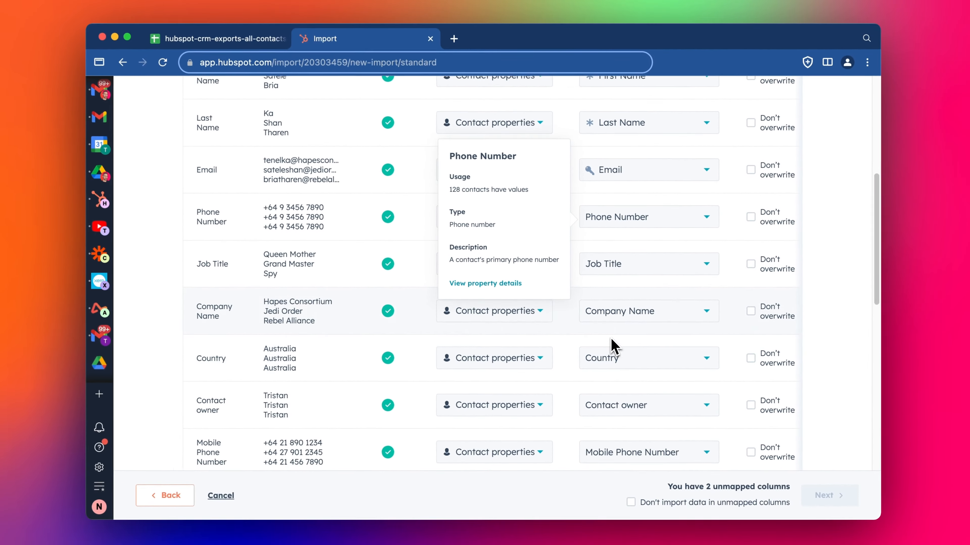
{"action": "scroll", "coordinate": [612, 346], "scroll_direction": "down", "scroll_amount": 2}
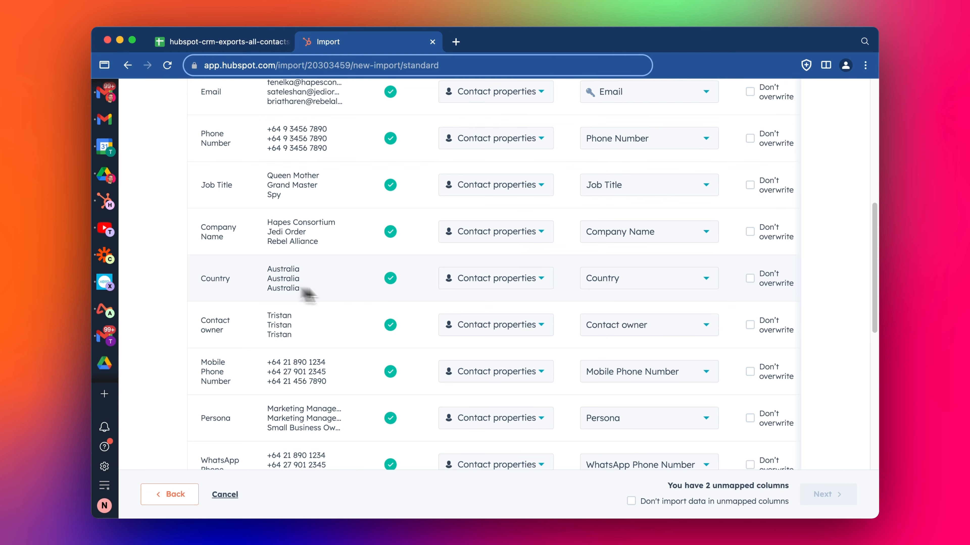
Exclude the Persona column from the import by setting it to Don't import column
{"action": "scroll", "coordinate": [392, 302], "scroll_direction": "down", "scroll_amount": 3}
{"action": "scroll", "coordinate": [391, 301], "scroll_direction": "down", "scroll_amount": 3}
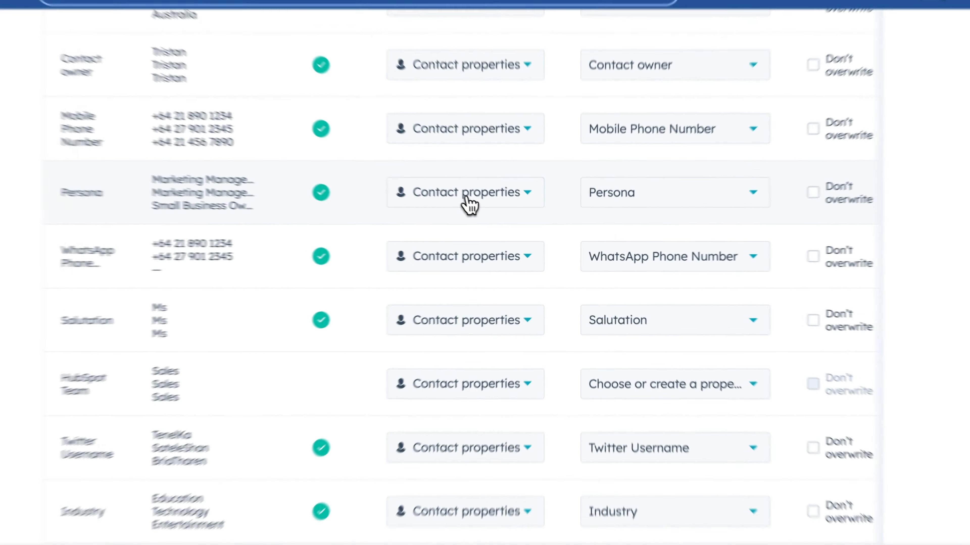
{"action": "left_click", "coordinate": [494, 214]}
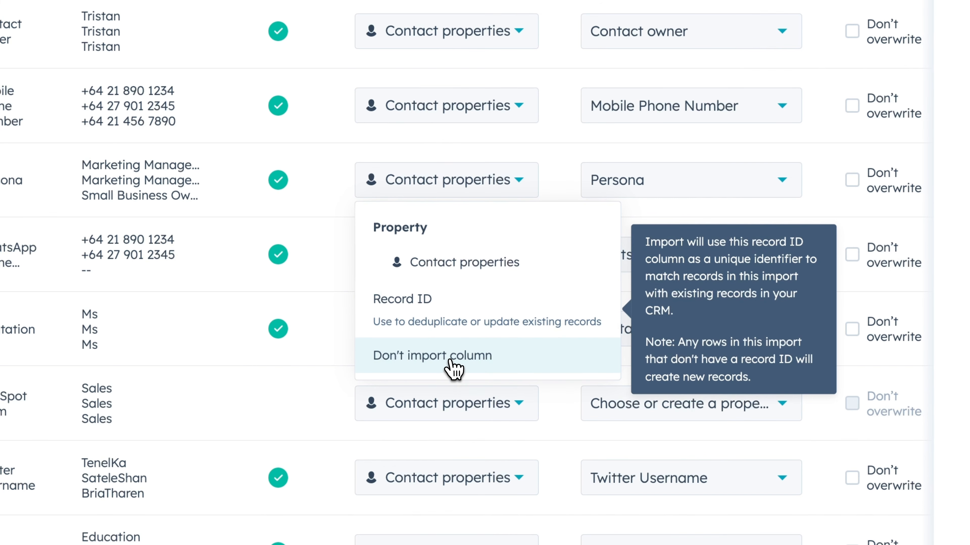
{"action": "left_click", "coordinate": [451, 363]}
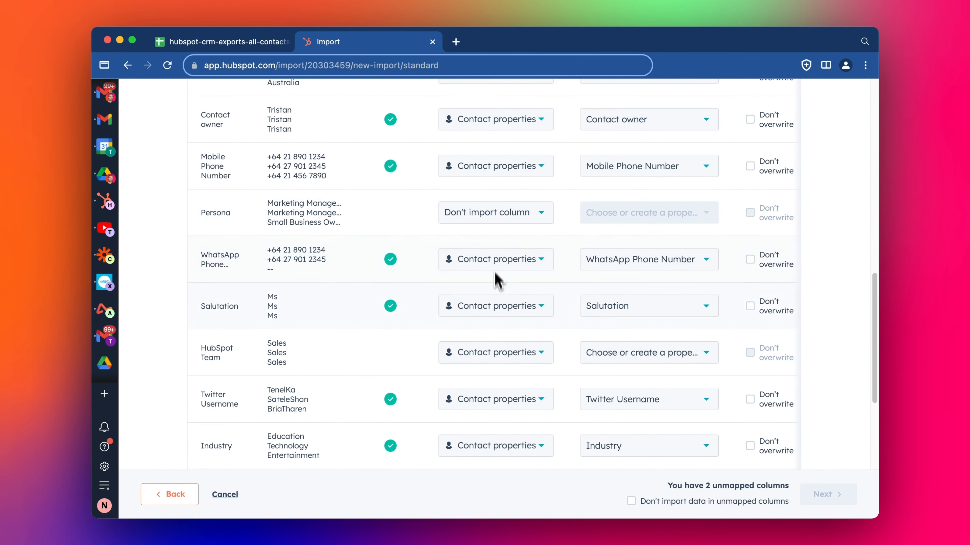
Choose not to import the data in the unmapped HubSpot Team and Associated Company columns
{"action": "scroll", "coordinate": [497, 280], "scroll_direction": "down", "scroll_amount": 5}
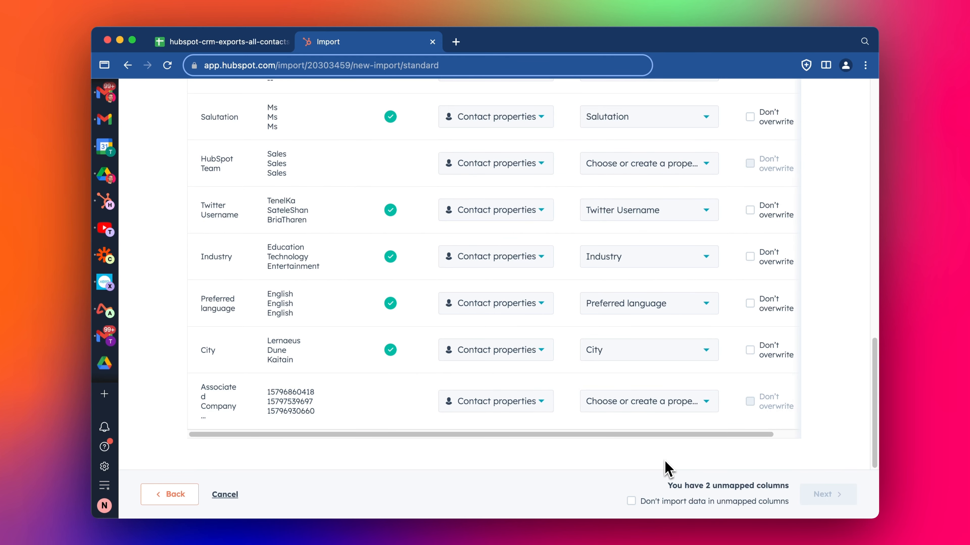
{"action": "left_click", "coordinate": [500, 165]}
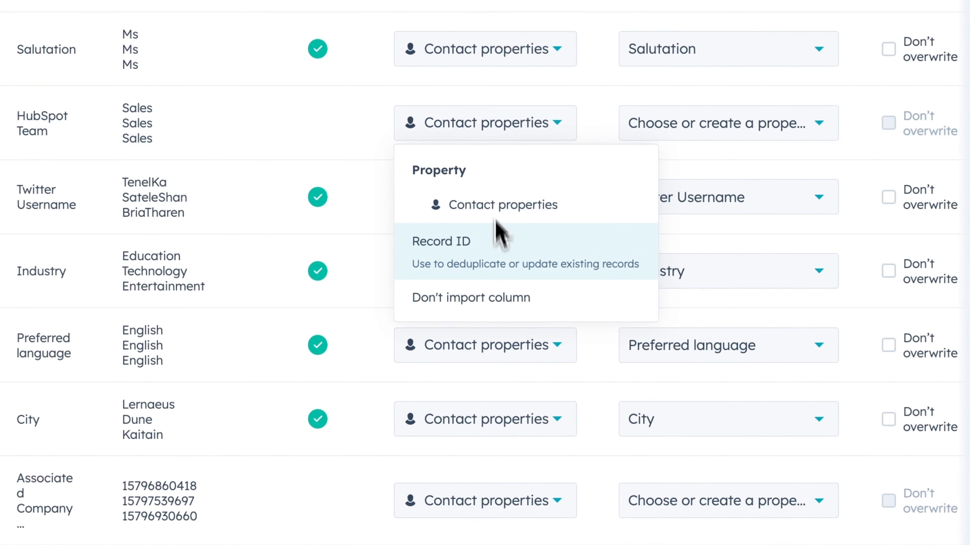
{"action": "left_click", "coordinate": [410, 183]}
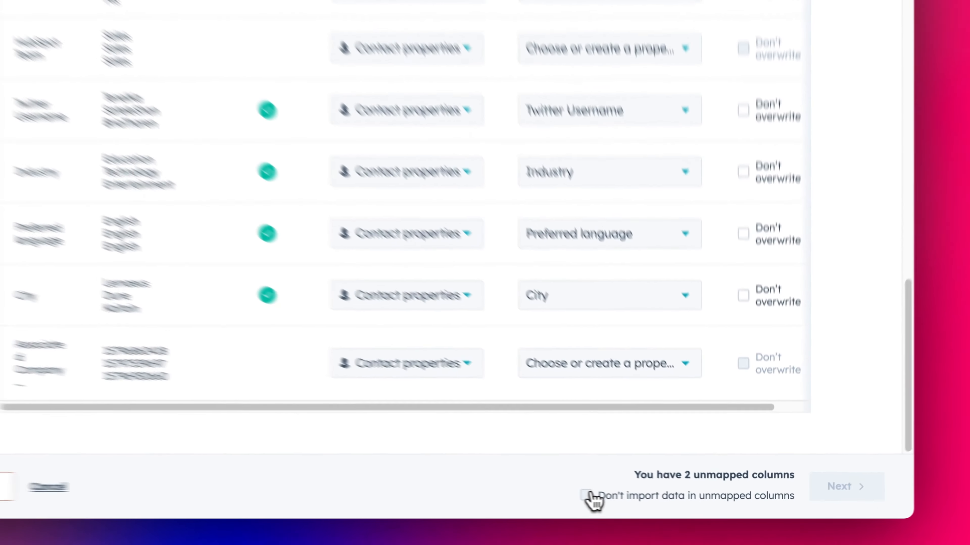
{"action": "left_click", "coordinate": [587, 496]}
{"action": "left_click", "coordinate": [586, 495]}
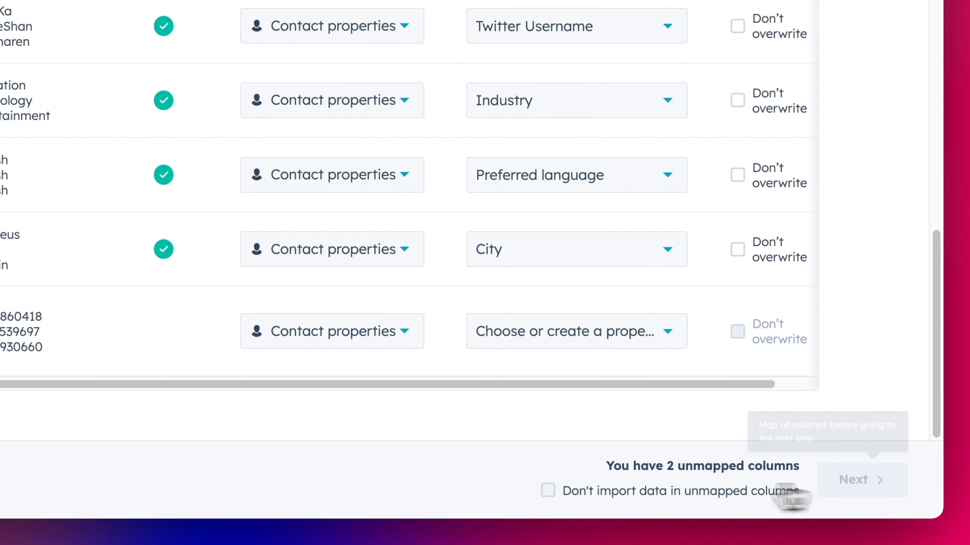
{"action": "left_click", "coordinate": [626, 495]}
Set the First Name column to Don't overwrite so existing contact values are kept
{"action": "scroll", "coordinate": [559, 315], "scroll_direction": "up", "scroll_amount": 10}
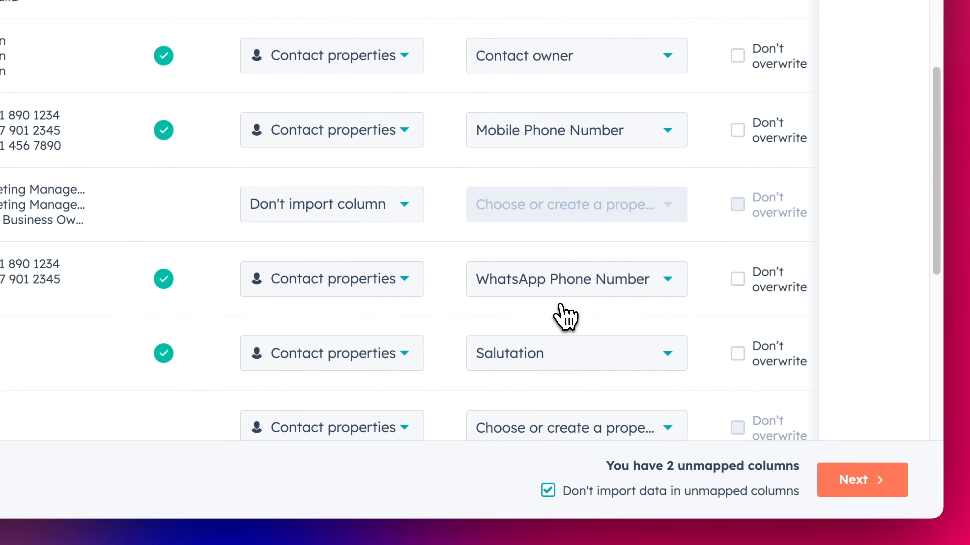
{"action": "scroll", "coordinate": [560, 306], "scroll_direction": "up", "scroll_amount": 3}
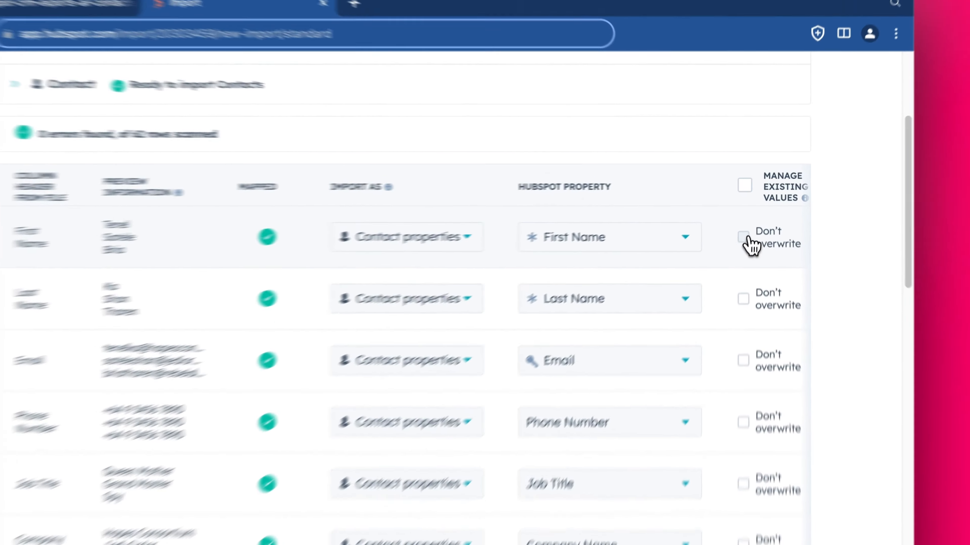
{"action": "left_click", "coordinate": [749, 219]}
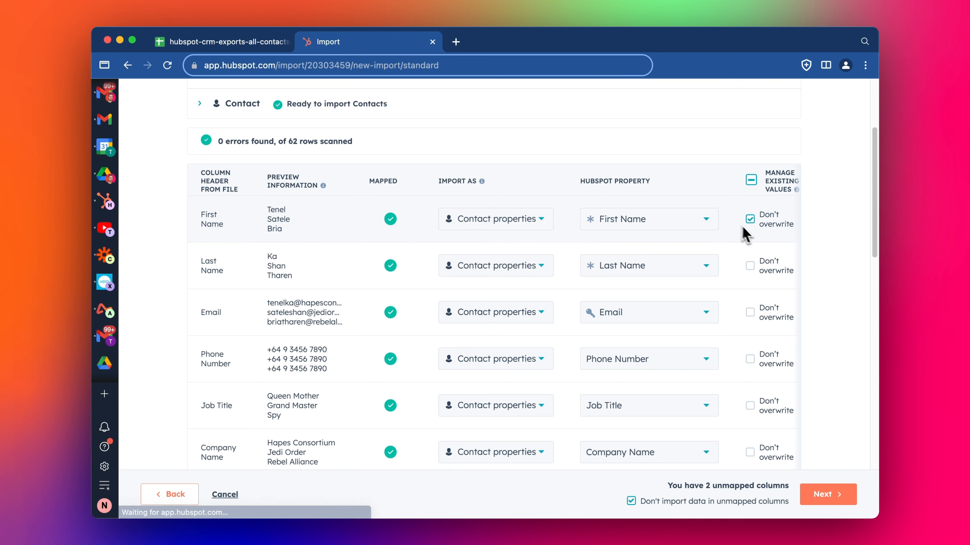
Check the remaining column mappings and continue to the final import details
{"action": "scroll", "coordinate": [749, 241], "scroll_direction": "down", "scroll_amount": 3}
{"action": "scroll", "coordinate": [752, 244], "scroll_direction": "up", "scroll_amount": 6}
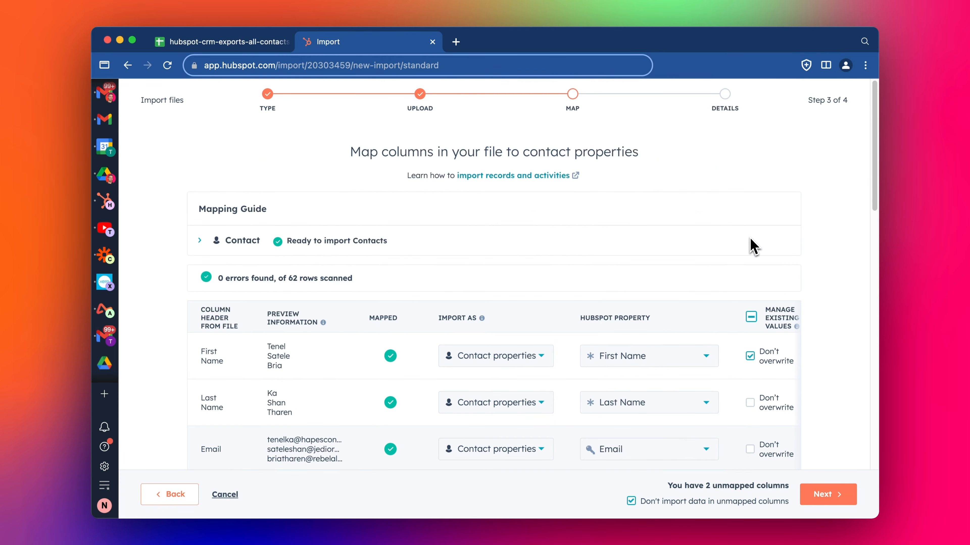
{"action": "scroll", "coordinate": [749, 332], "scroll_direction": "down", "scroll_amount": 7}
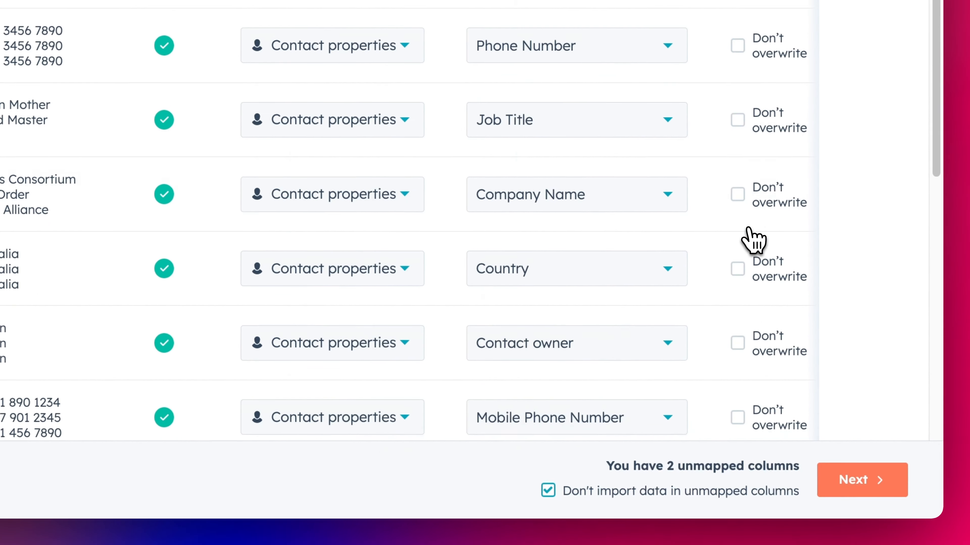
{"action": "scroll", "coordinate": [749, 237], "scroll_direction": "down", "scroll_amount": 5}
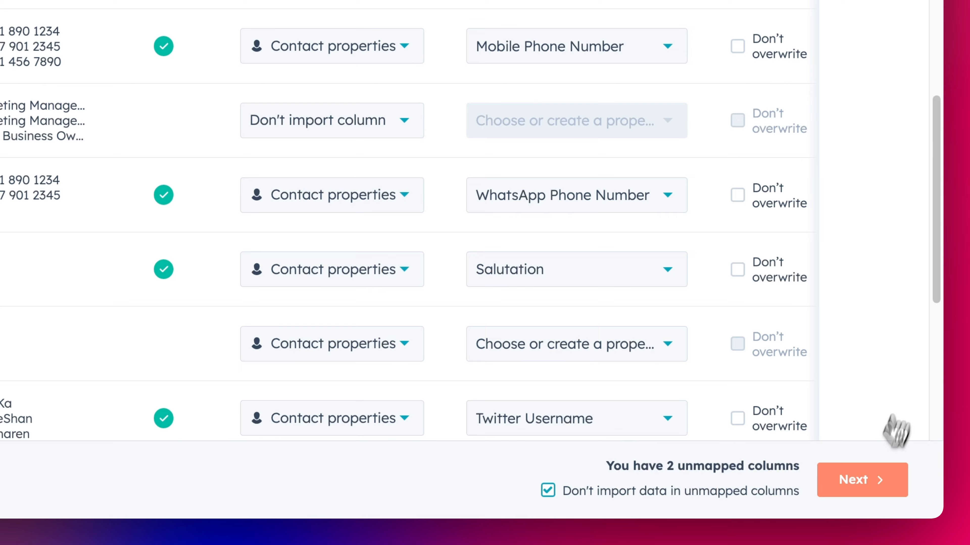
{"action": "left_click", "coordinate": [867, 486]}
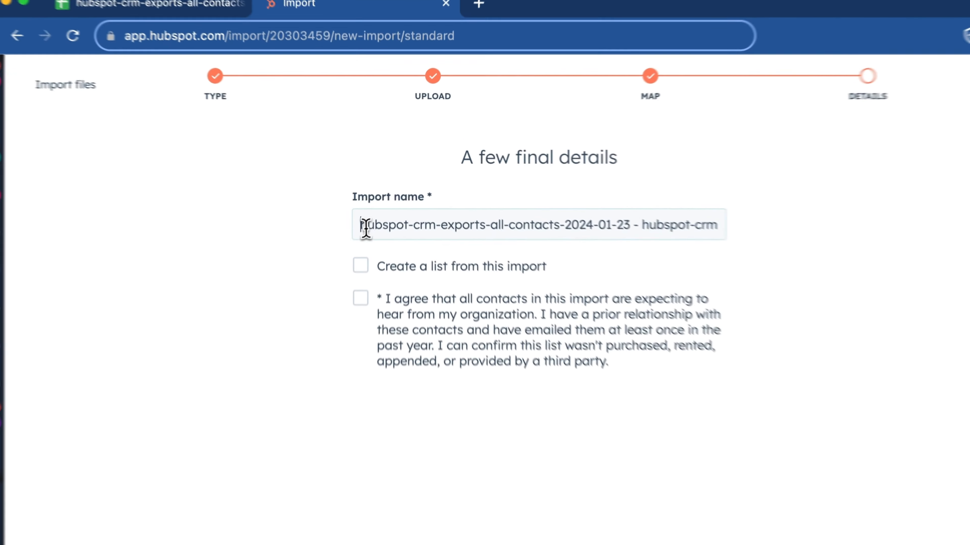
Keep the suggested import name, enable creating a list from this import and agree to the contact consent statement
{"action": "left_click", "coordinate": [375, 199]}
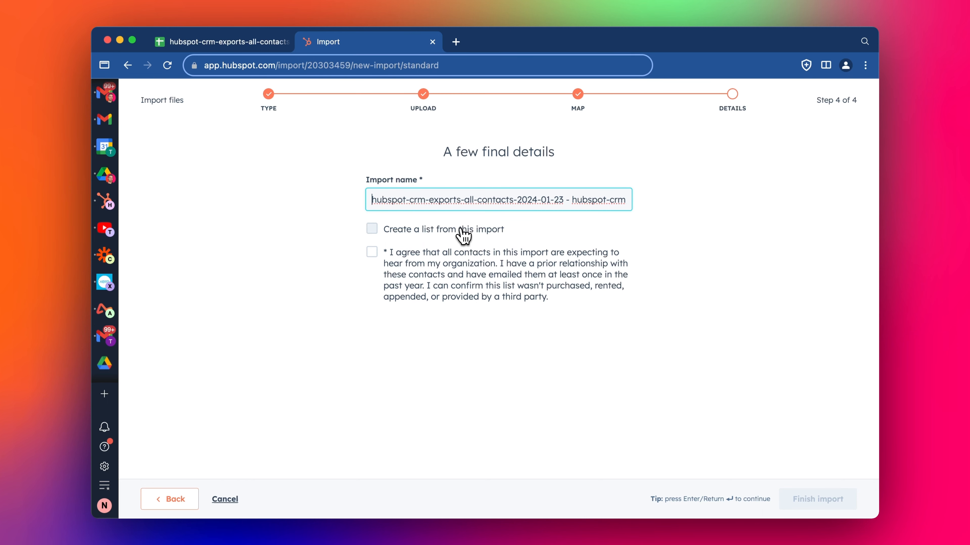
{"action": "left_click", "coordinate": [475, 231]}
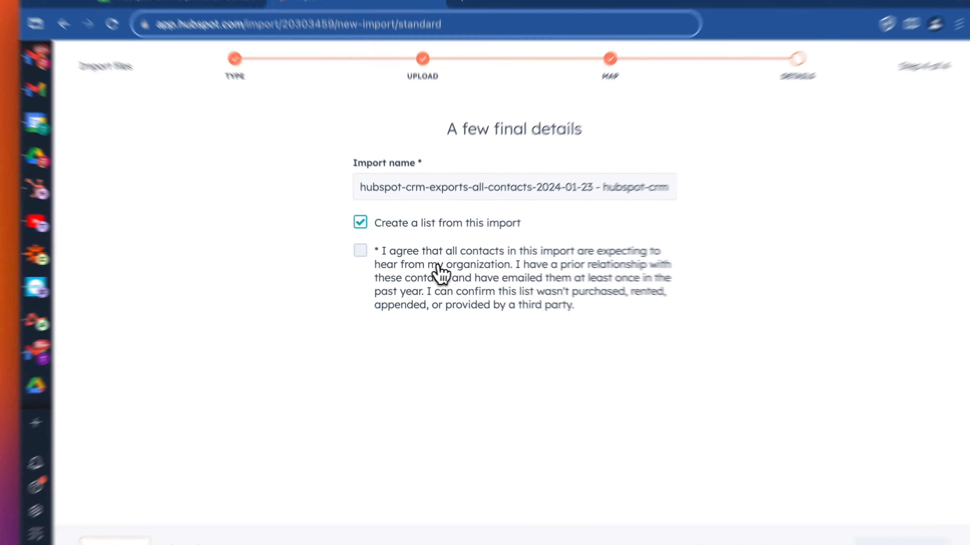
{"action": "left_click", "coordinate": [420, 272]}
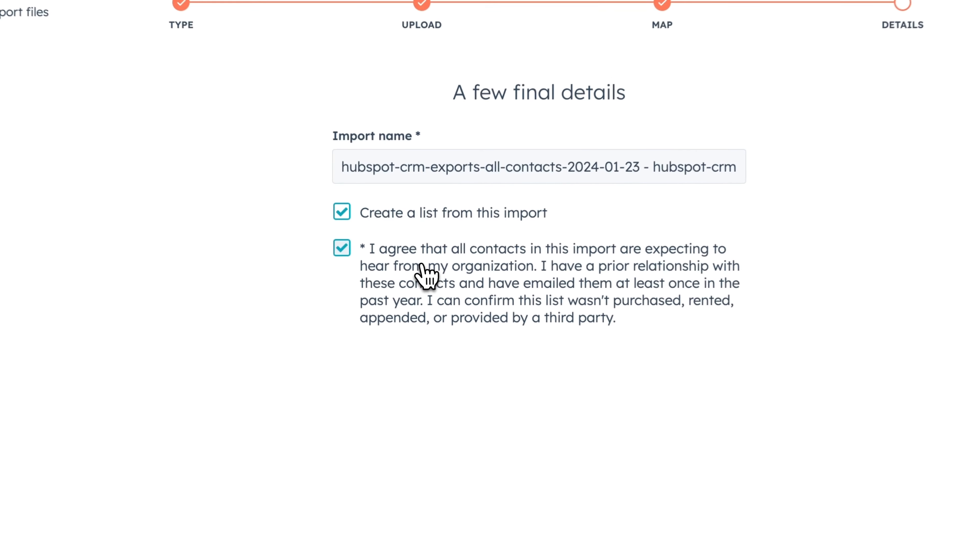